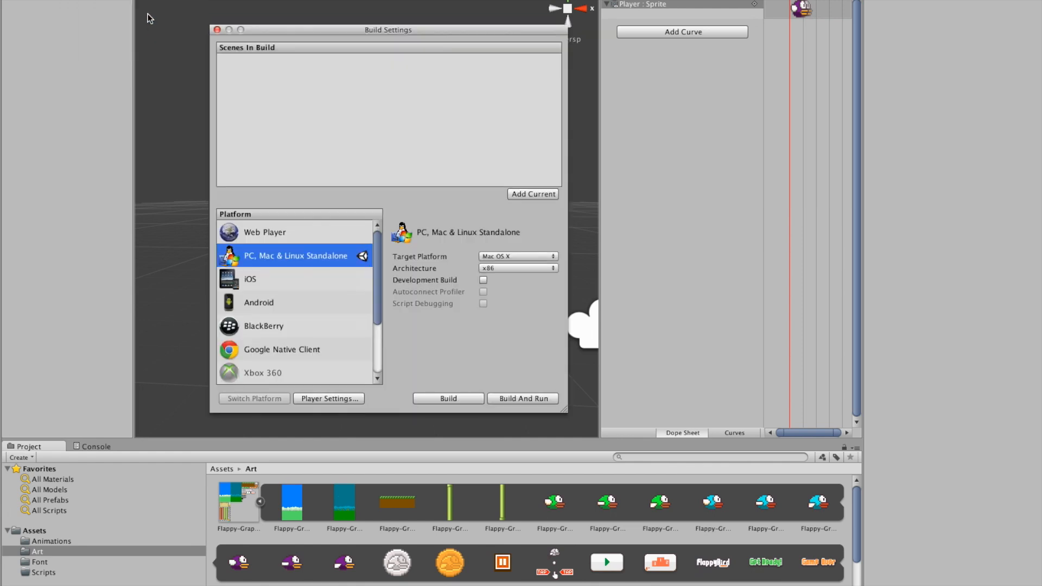
Step: Switch the build platform to iOS and close the Build Settings dialog
click(255, 280)
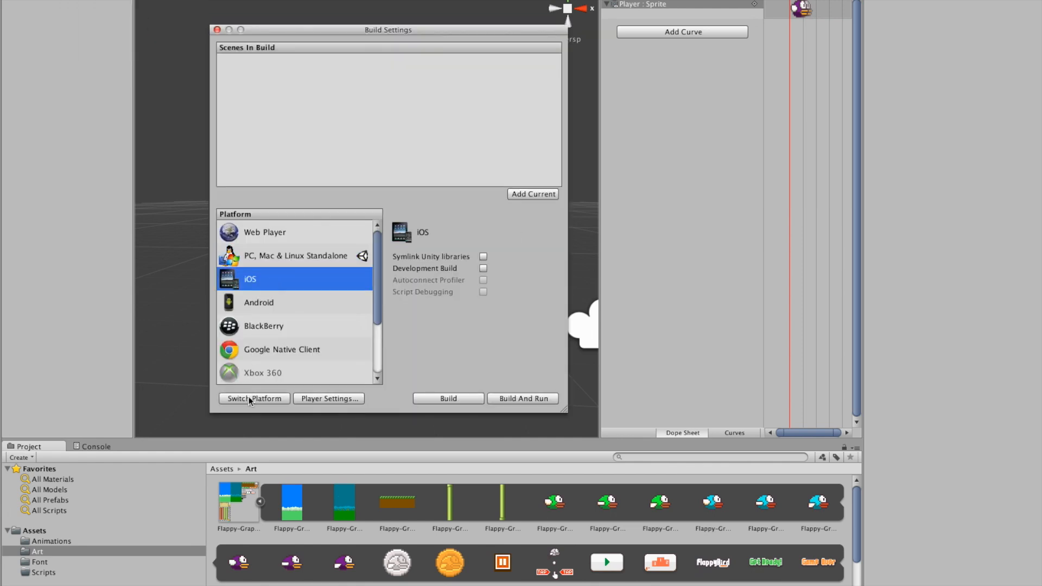
click(249, 396)
click(217, 30)
click(619, 1)
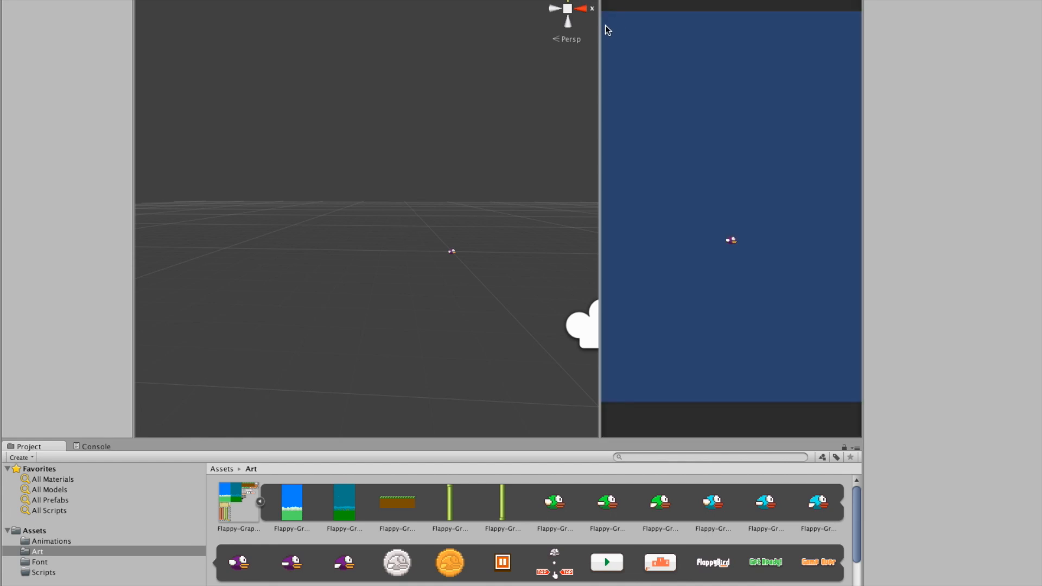
Step: Scale the Player bird up uniformly to about 2.84 and move it to about X -1.83, Y 0.53
drag(600, 27, 442, 43)
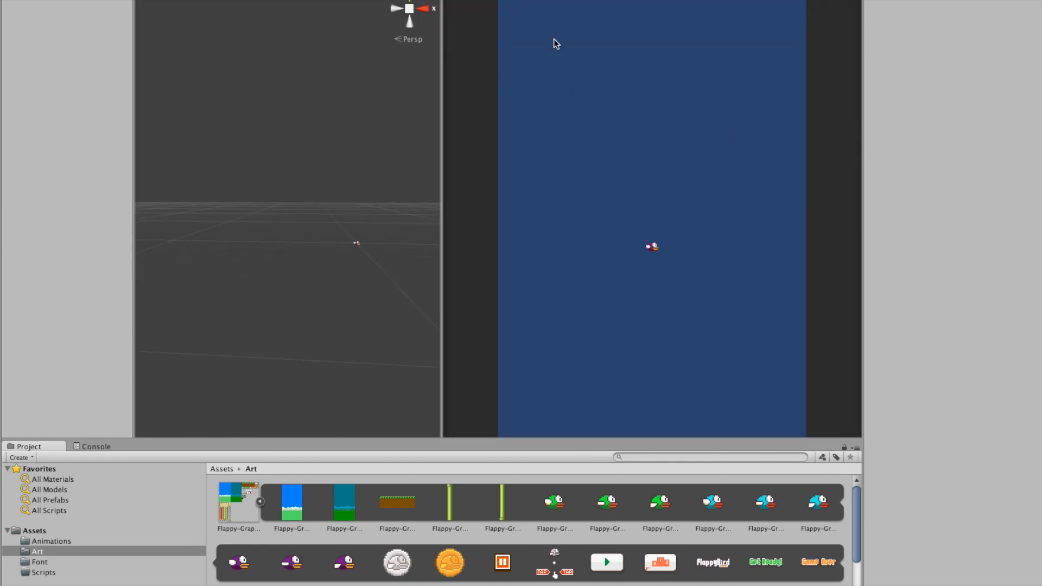
click(47, 1)
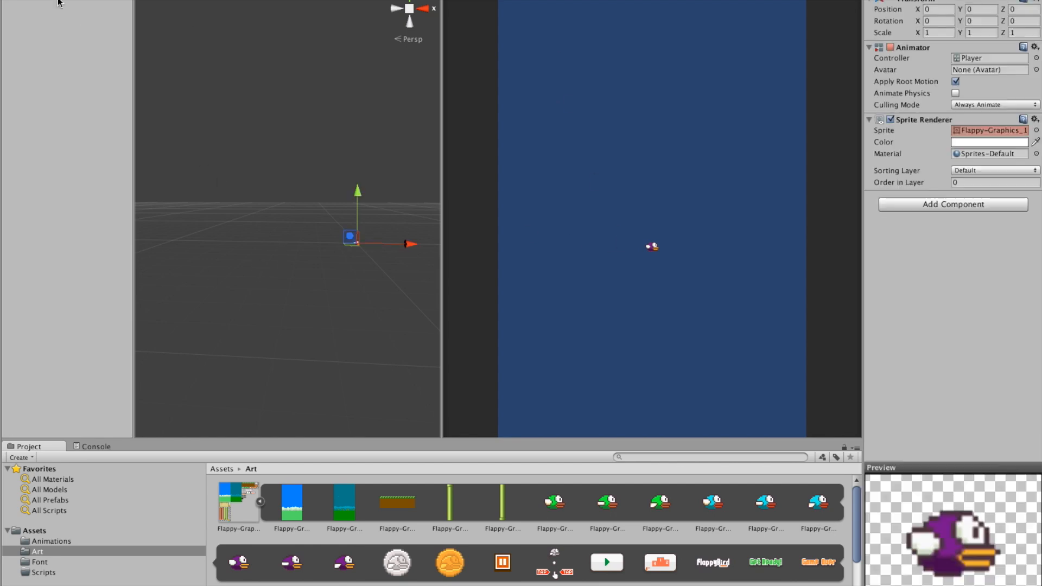
key(r)
drag(357, 244, 263, 99)
key(w)
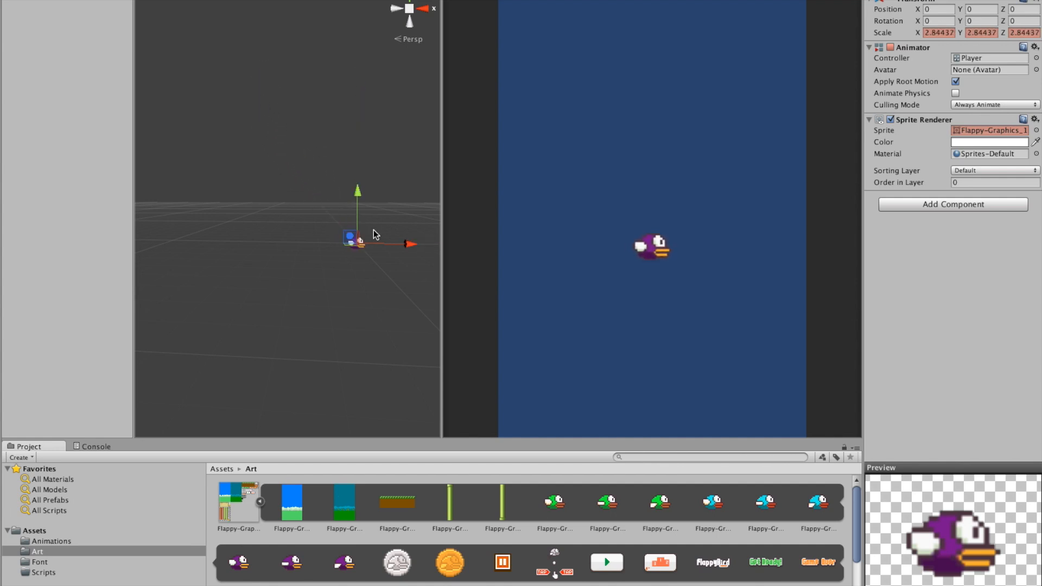
drag(352, 242, 312, 223)
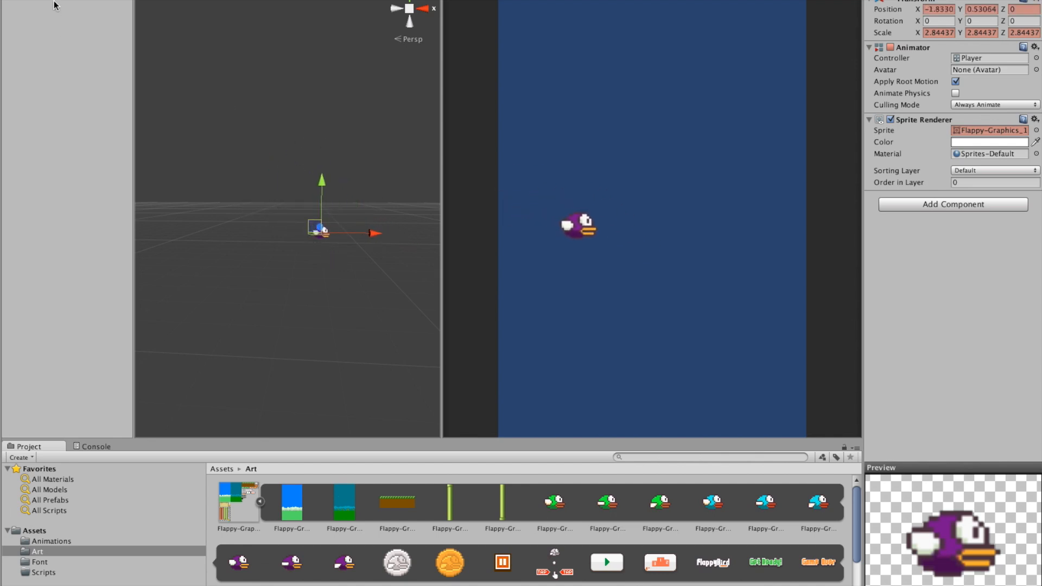
click(198, 78)
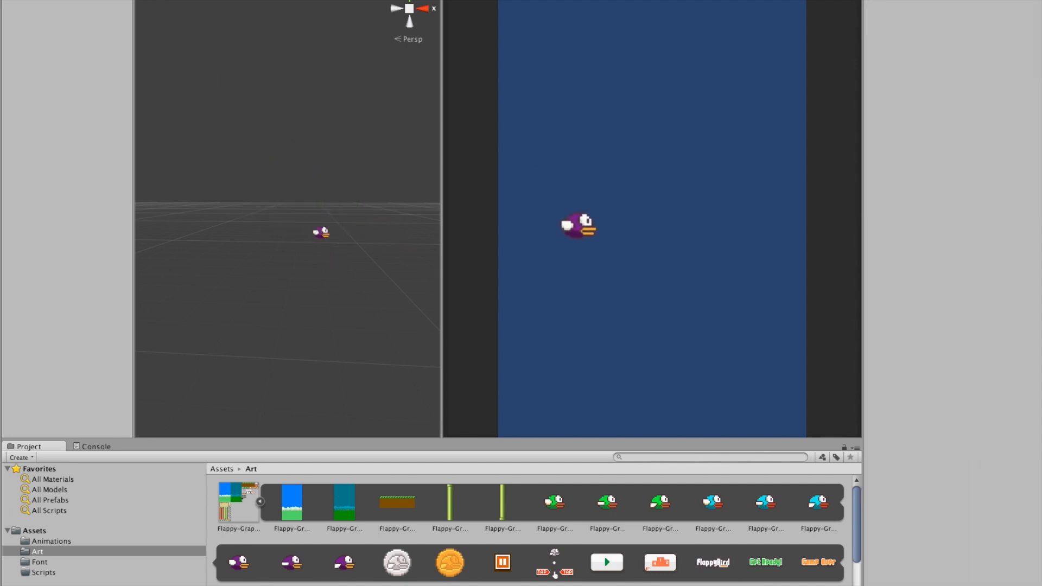
Step: Create an empty game object and add a Sprite Renderer component to it
click(195, 0)
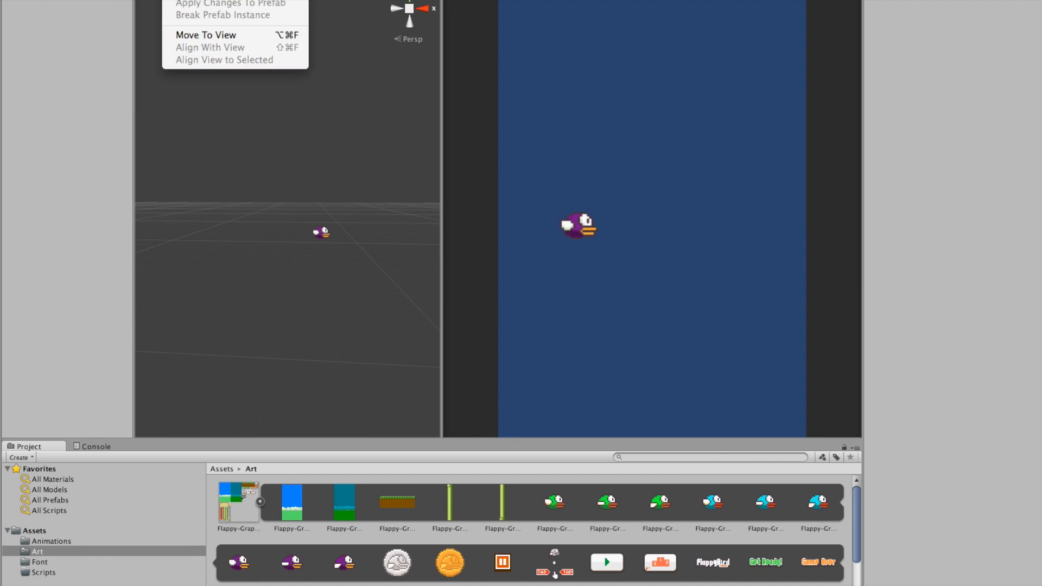
click(200, 0)
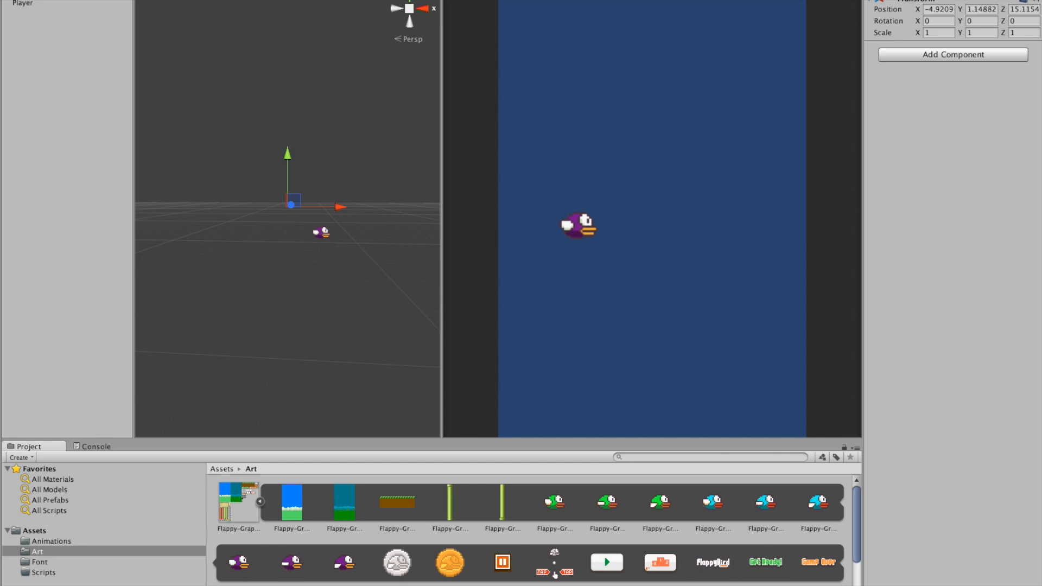
click(201, 0)
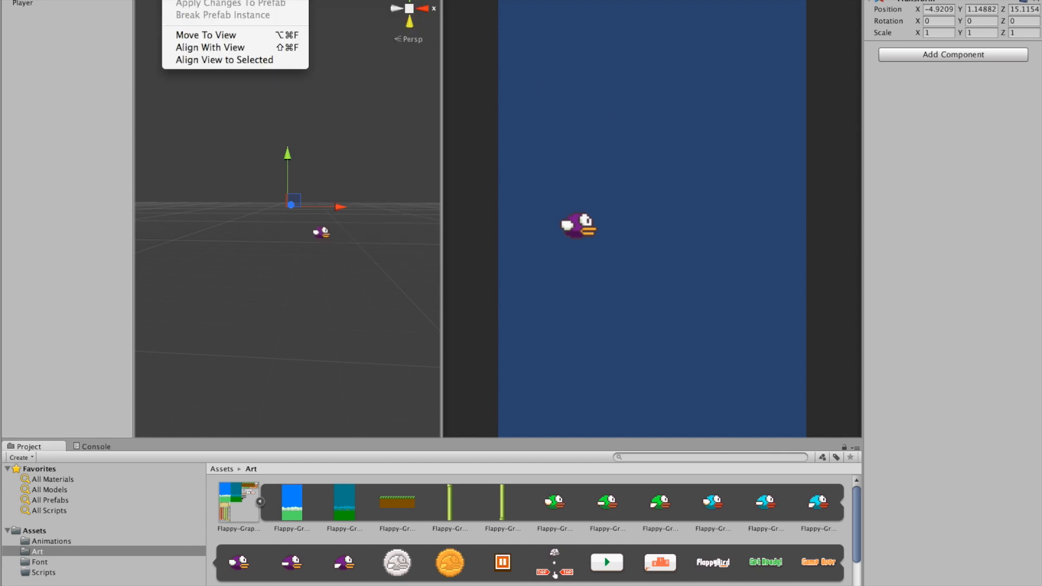
click(950, 60)
click(943, 190)
click(998, 228)
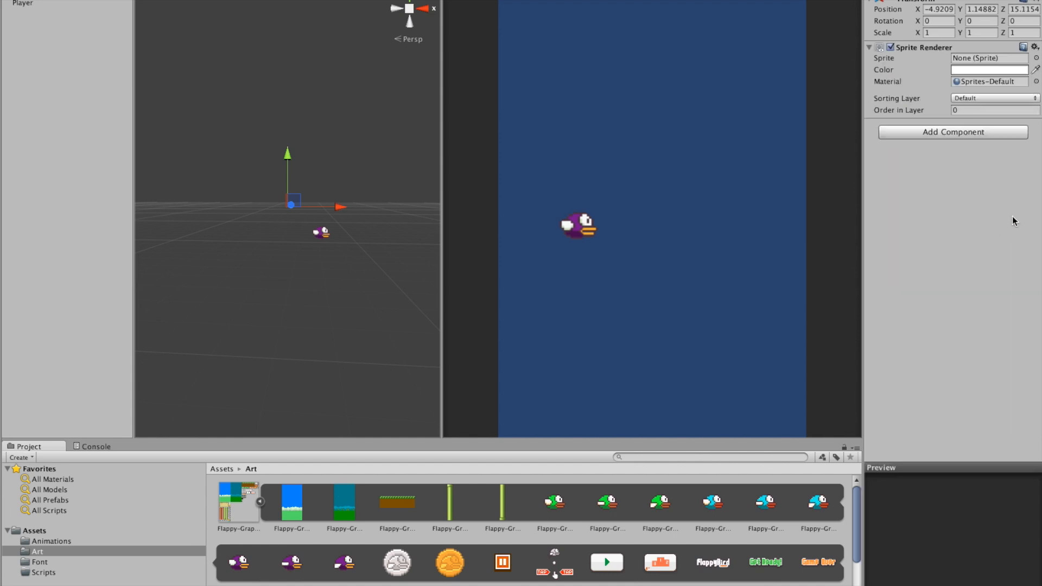
Step: Assign the blue background sprite to the new object's Sprite Renderer and set its X and Y position to 0
drag(292, 497, 956, 58)
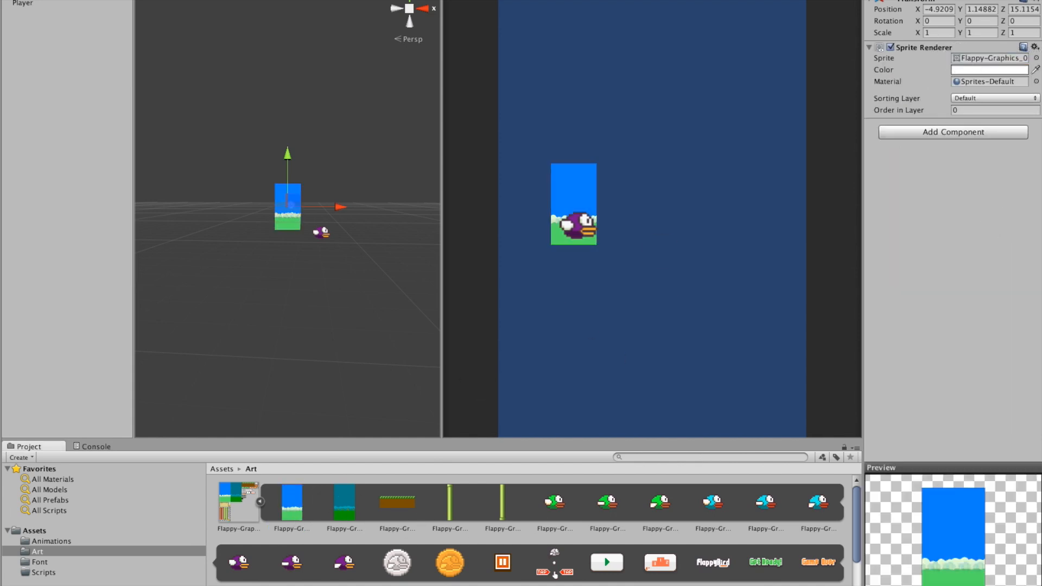
key(r)
click(952, 9)
text(0)
key(Tab)
text(0)
key(Tab)
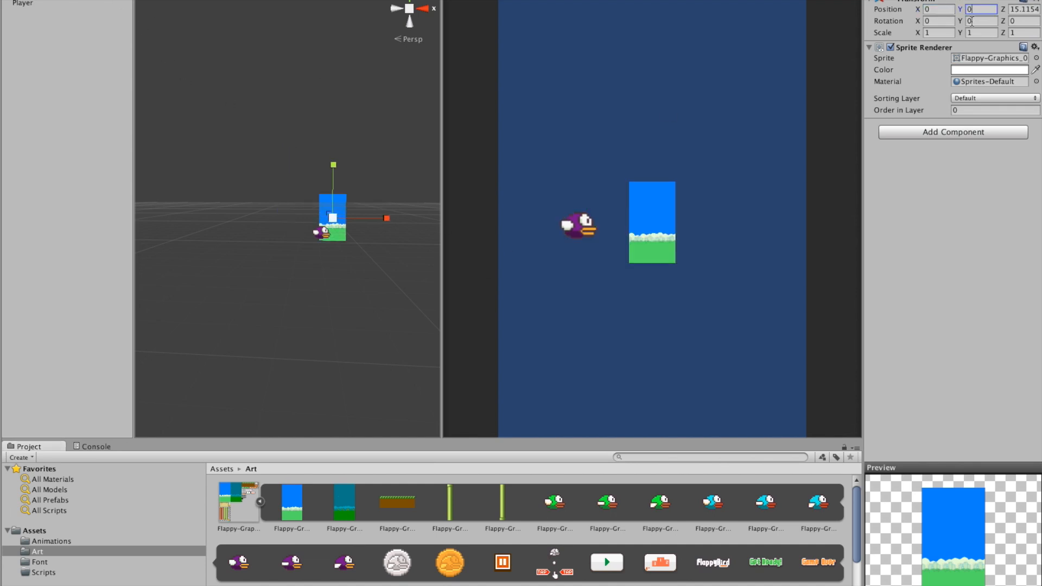
text(0)
Step: Scale the background up to about 2.39 and move it up to about Y 0.73
drag(359, 245, 430, 172)
key(w)
drag(357, 195, 363, 173)
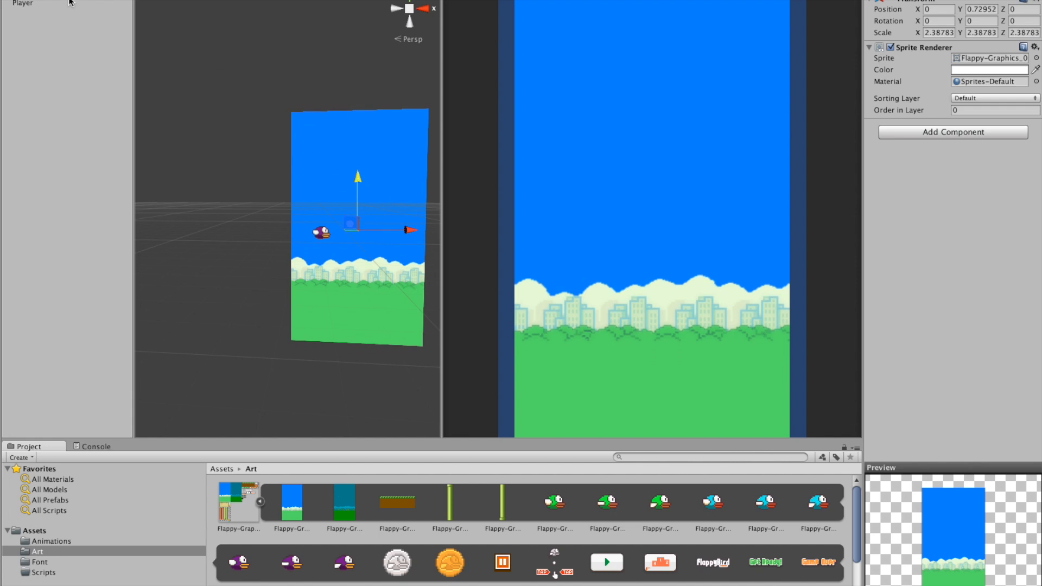
Step: Set the game preview aspect ratio to iPhone 5 Tall (9:16)
click(488, 0)
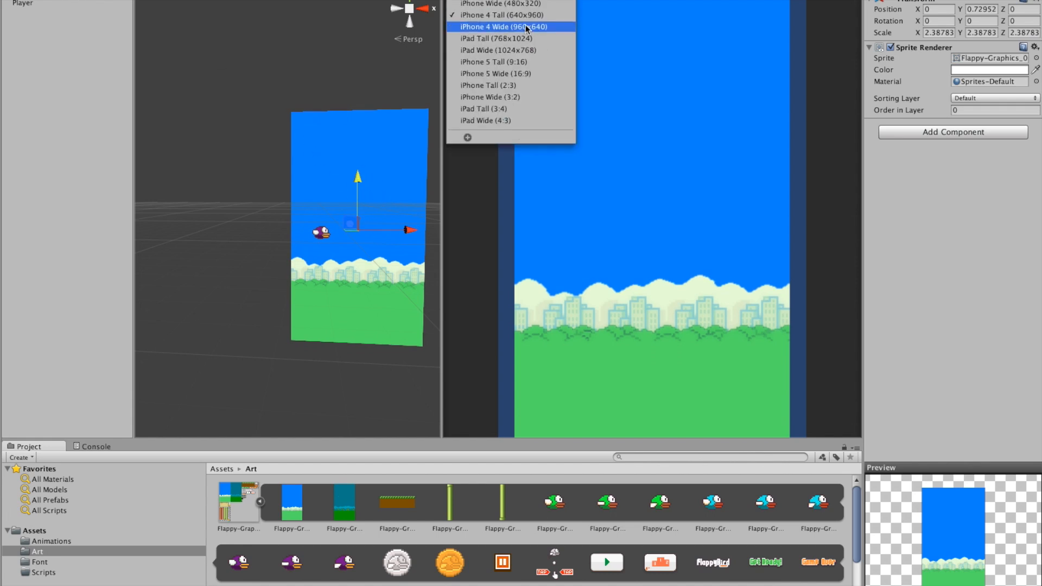
click(535, 63)
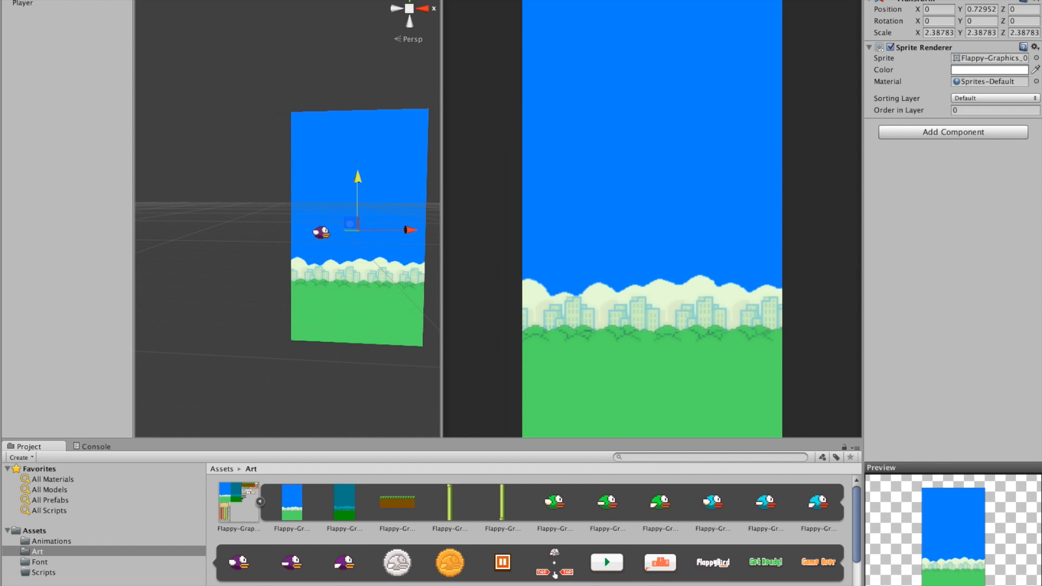
Step: Rescale the background to about 2.44 and raise it to about Y 0.87
key(r)
drag(358, 231, 362, 231)
key(w)
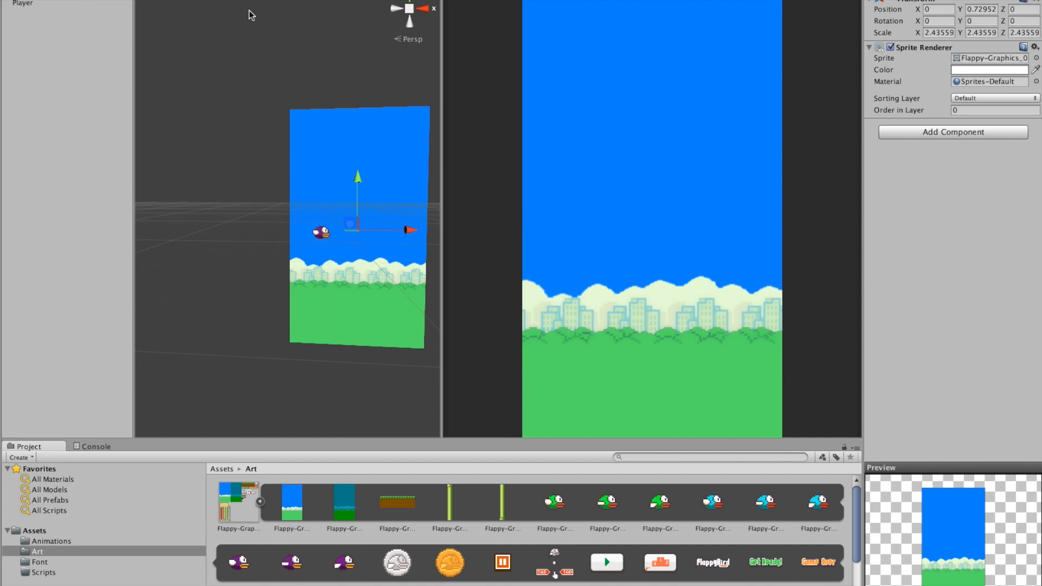
drag(364, 180, 360, 175)
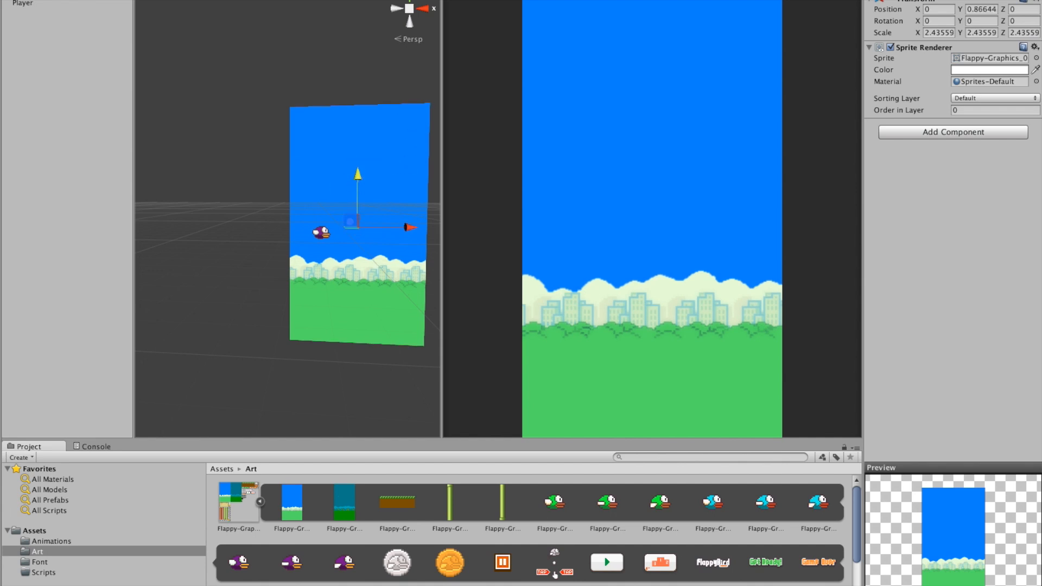
Step: Set the Player bird's order in layer to 1
click(30, 4)
mouse_move(375, 229)
mouse_down()
mouse_move(476, 243)
mouse_move(334, 226)
mouse_move(383, 237)
mouse_up()
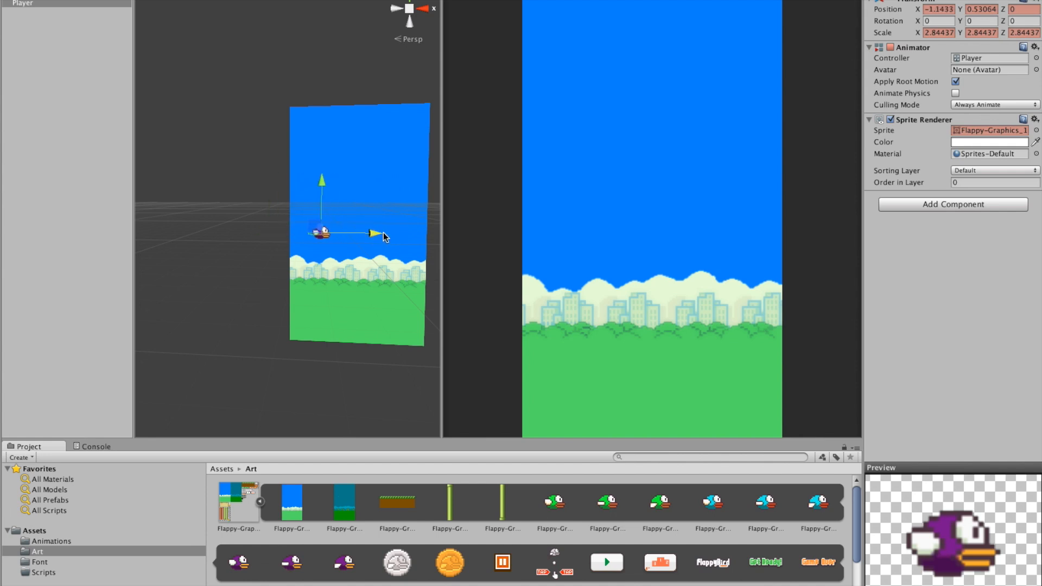
click(1038, 183)
text(1)
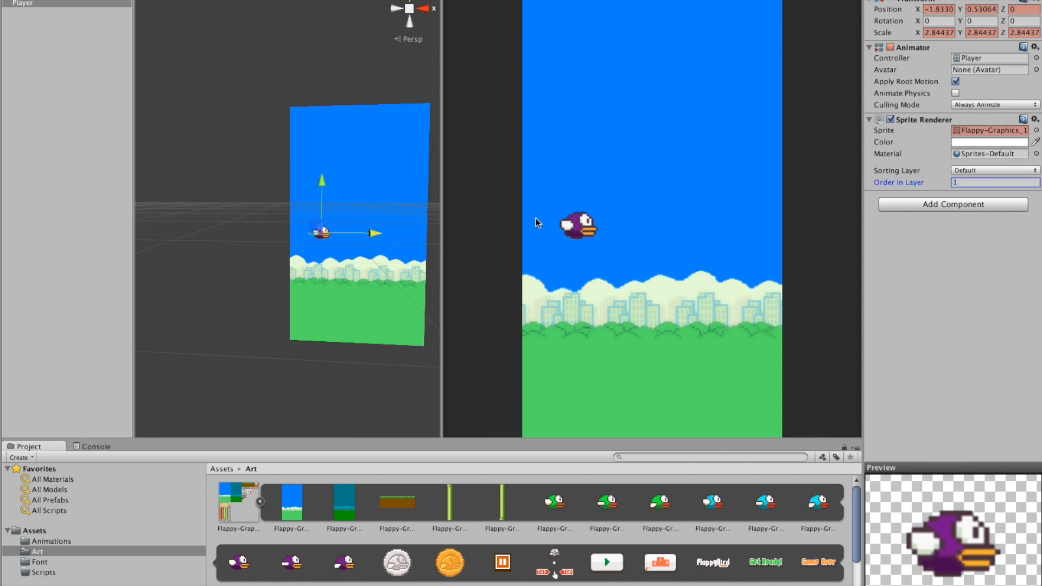
Step: Duplicate the background object and rename the copy Title
click(337, 166)
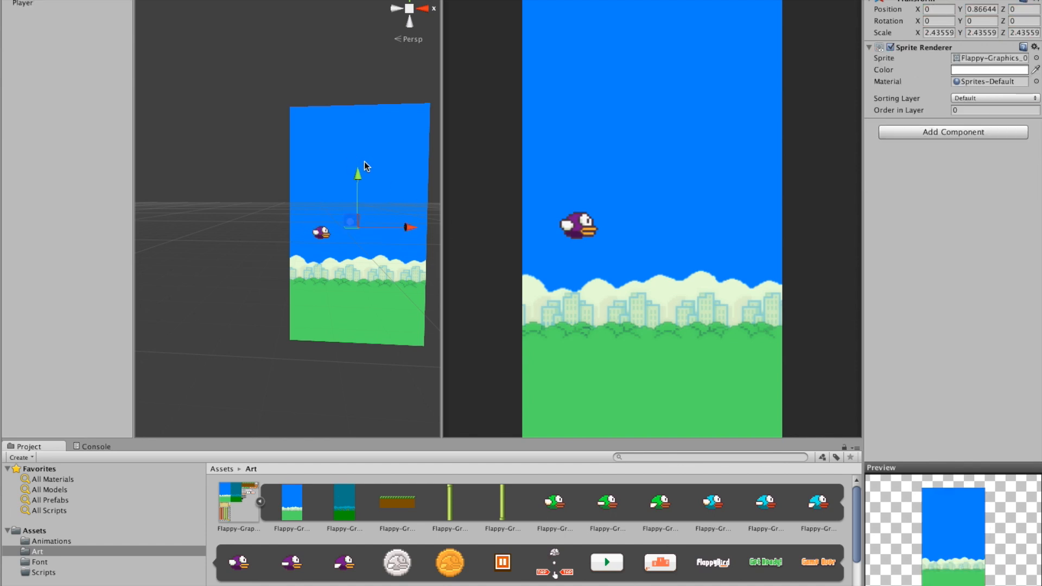
click(55, 0)
click(55, 0)
click(975, 110)
click(48, 2)
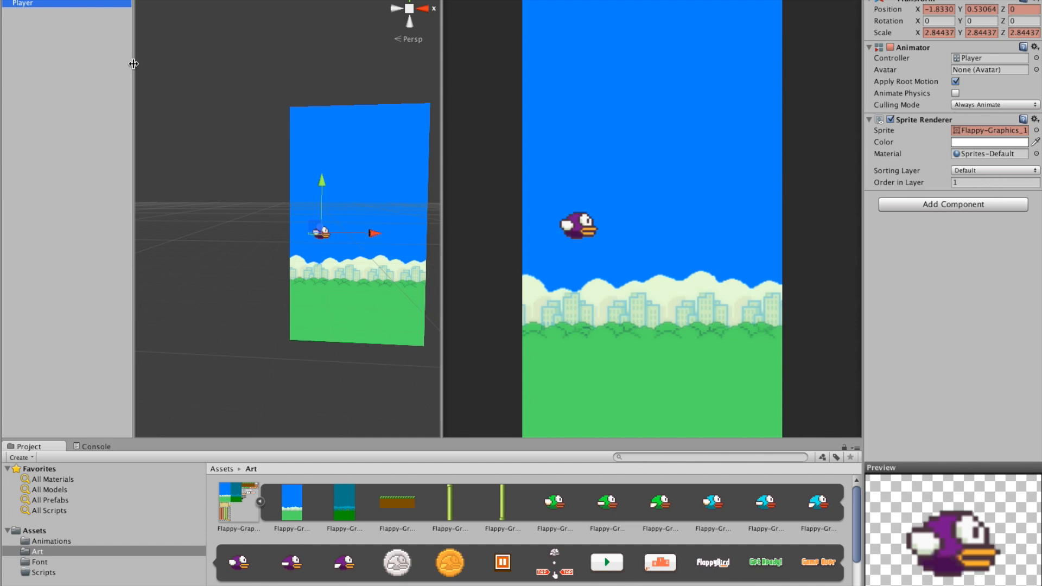
click(102, 96)
click(54, 0)
right_click(55, 0)
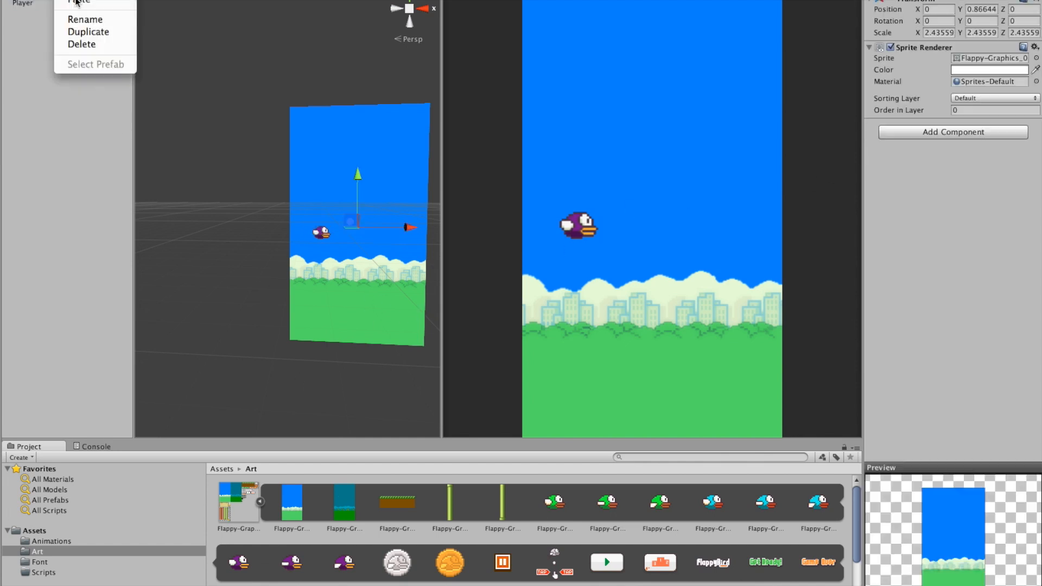
click(81, 45)
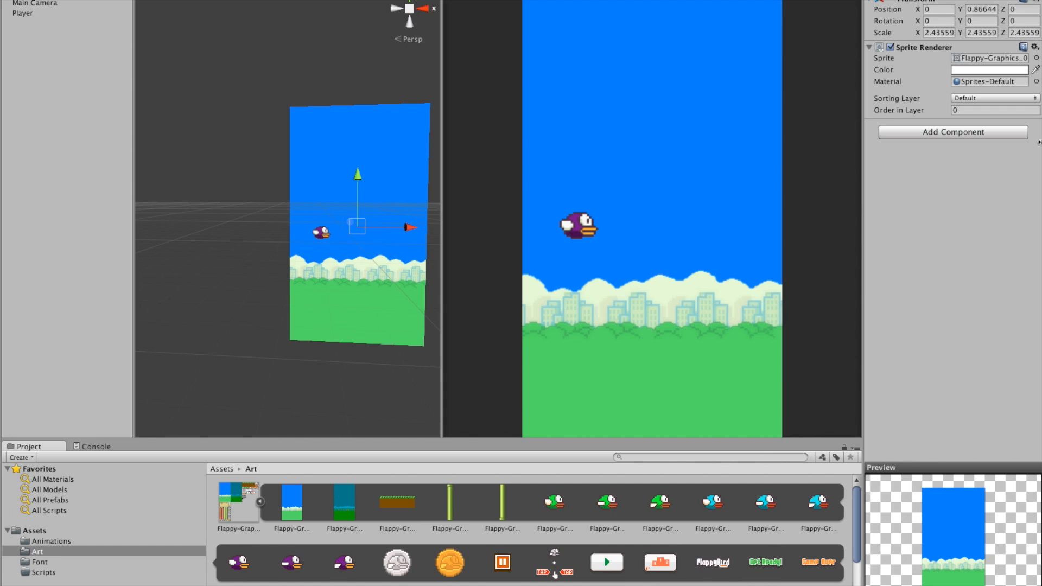
key(Return)
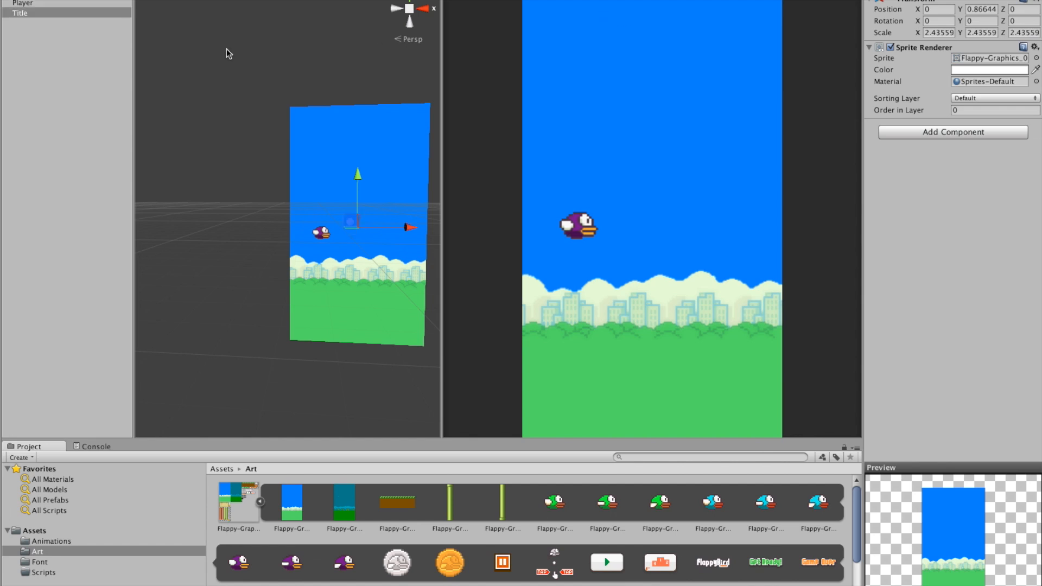
Step: Assign the FlappyBird logo sprite to Title and move it up to about Y 4.64
drag(712, 562, 988, 58)
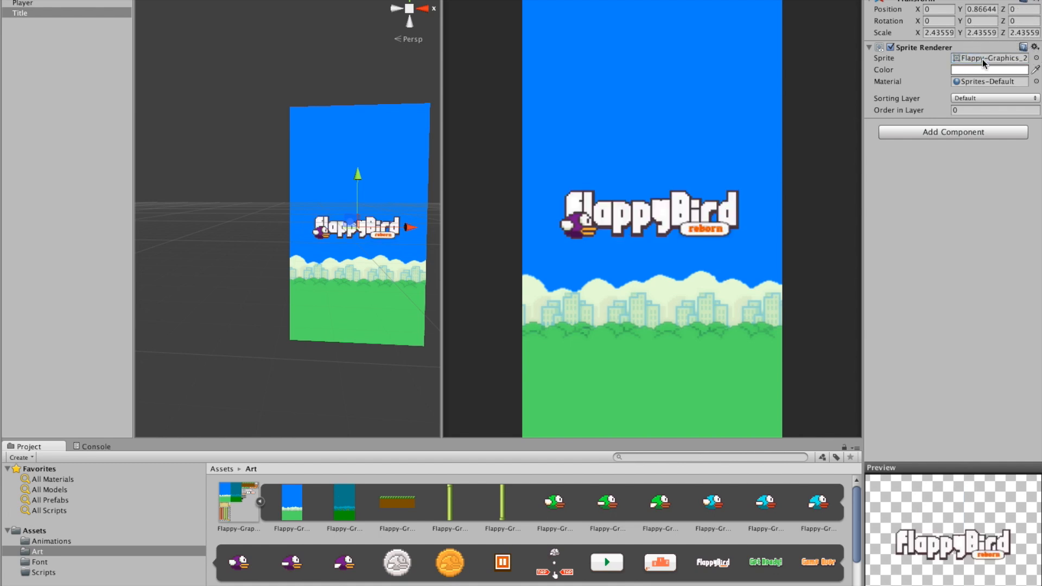
drag(360, 181, 368, 99)
Step: Set Title's order in layer to 5 and lower it slightly to about Y 4.30
click(965, 110)
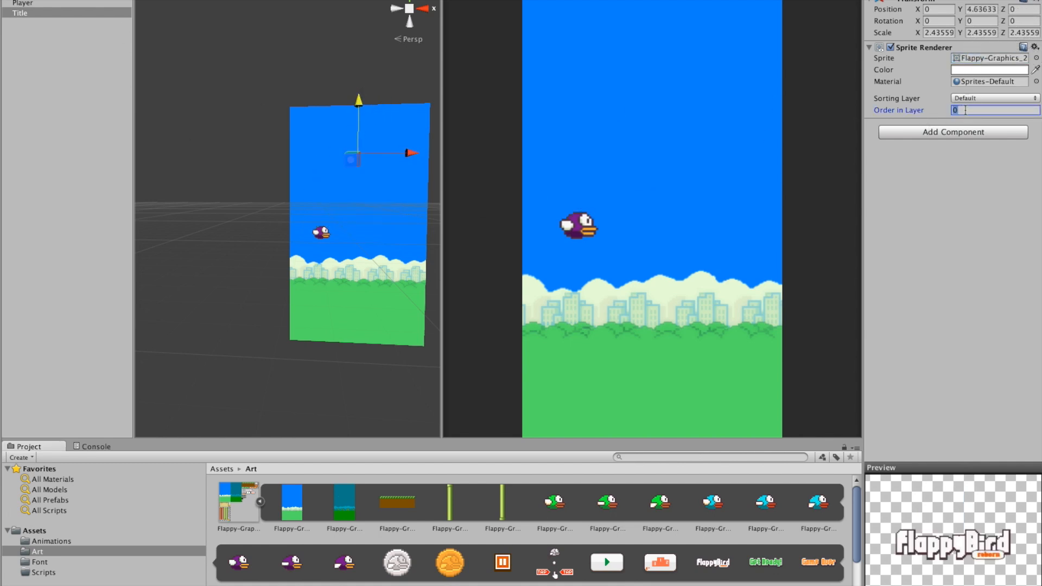
text(2)
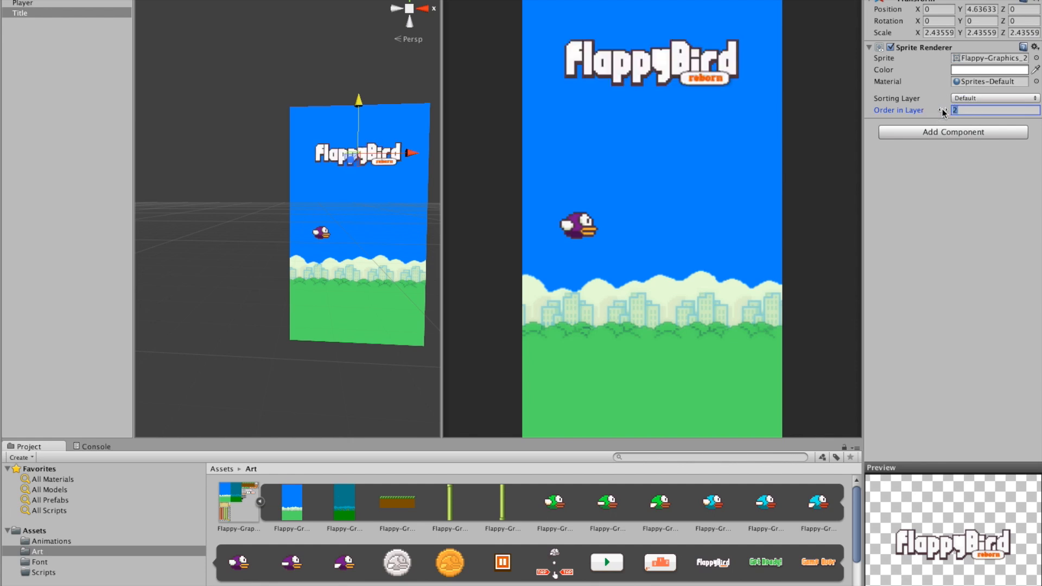
text(5)
drag(359, 102, 360, 113)
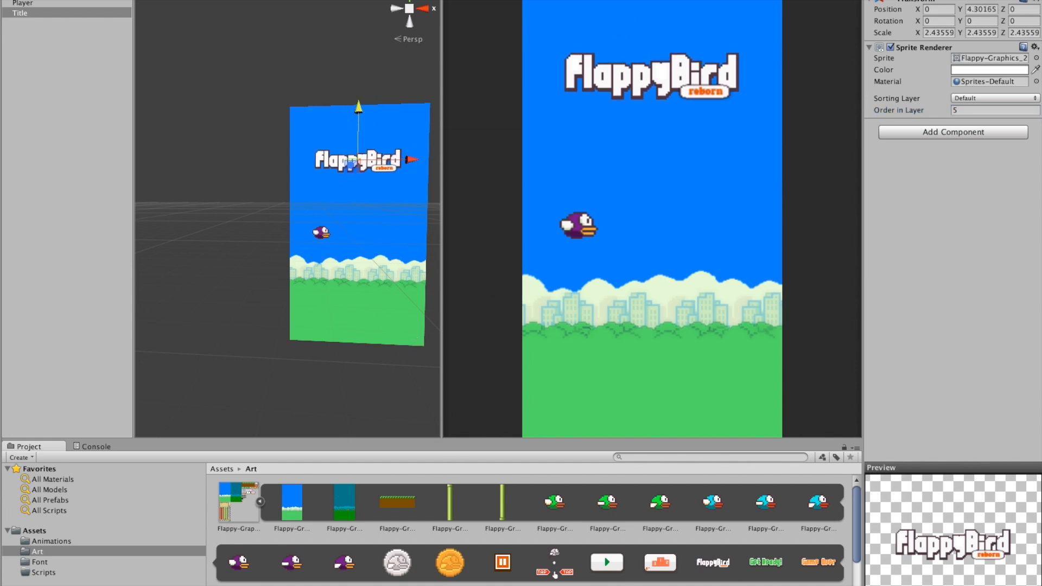
Step: Create an empty game object named Main Screen and make Title its child
click(188, 0)
click(193, 0)
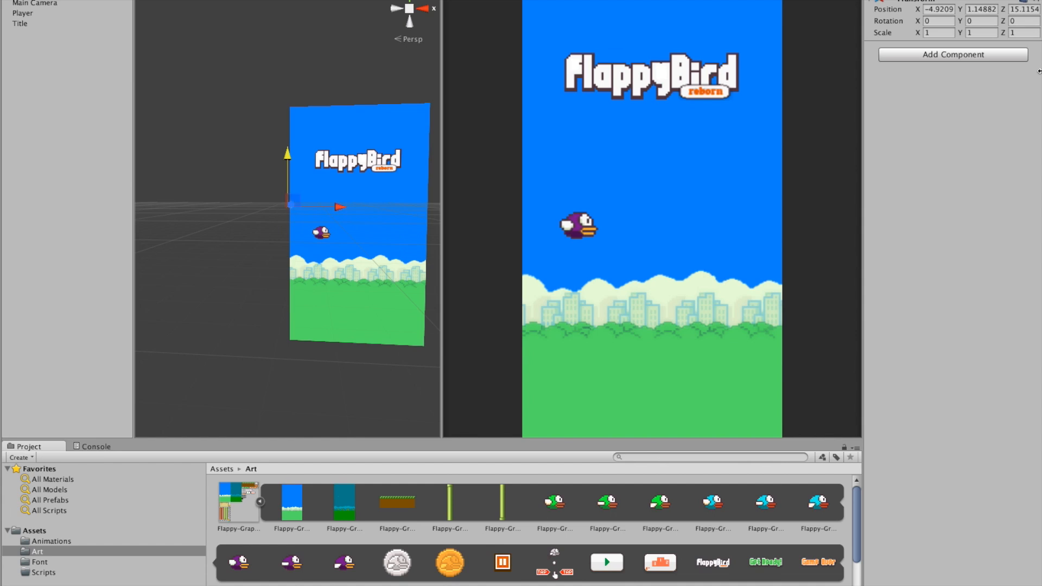
click(23, 25)
drag(23, 25, 38, 4)
click(8, 4)
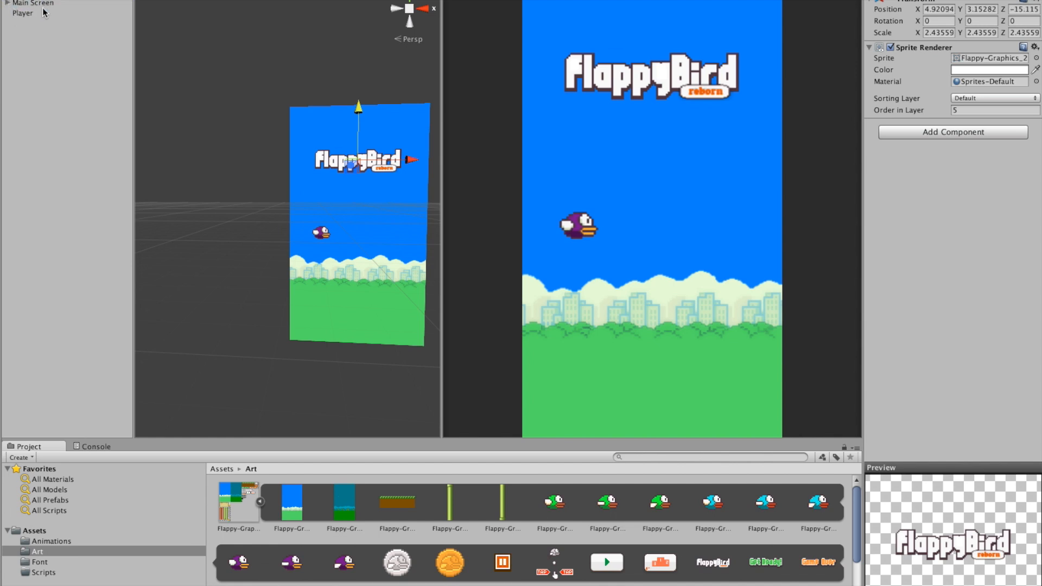
click(87, 3)
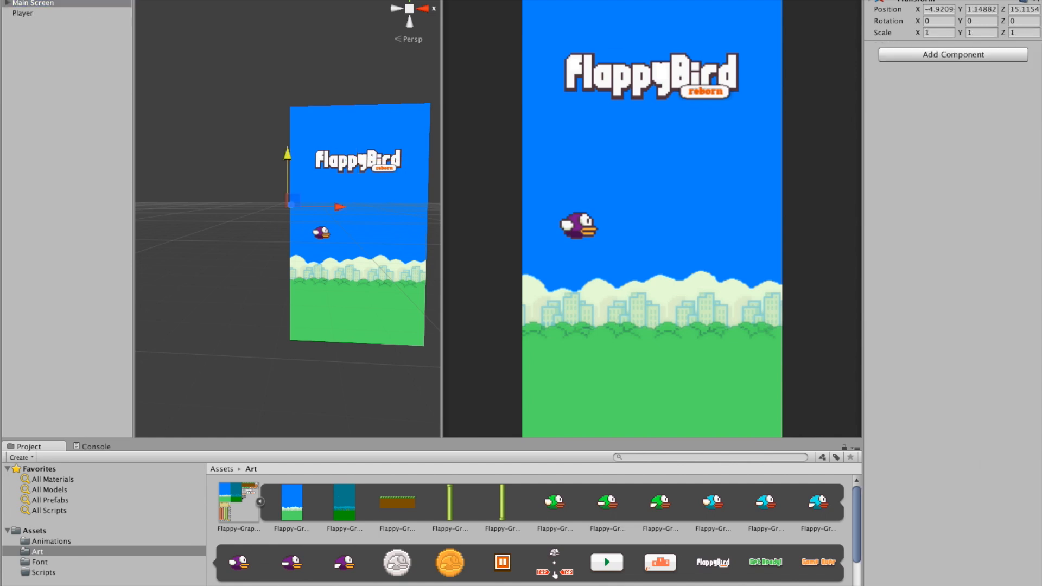
click(8, 4)
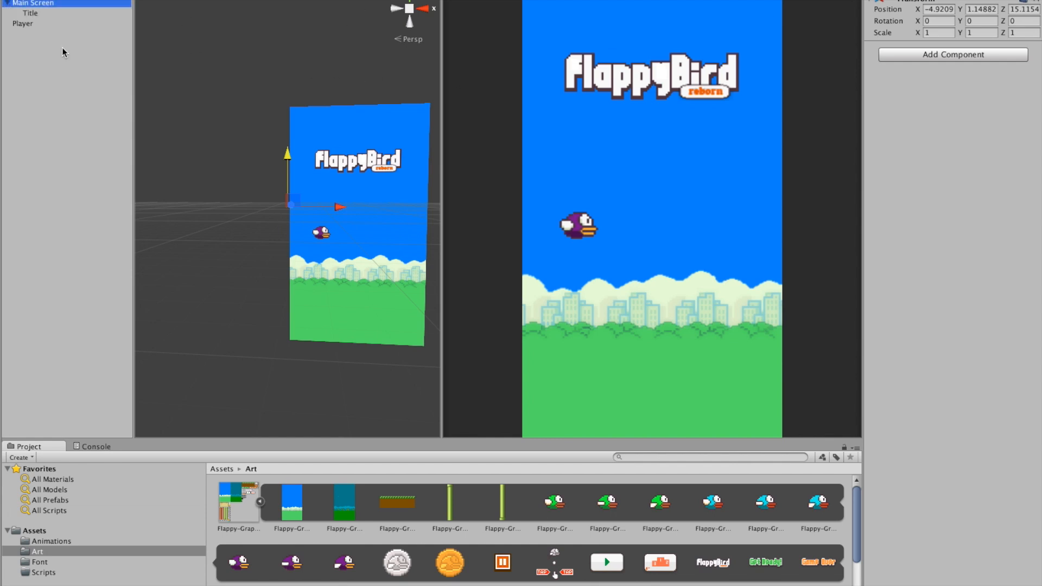
Step: Duplicate Title inside Main Screen and rename the copy Tap To Start
click(34, 11)
right_click(35, 11)
click(96, 64)
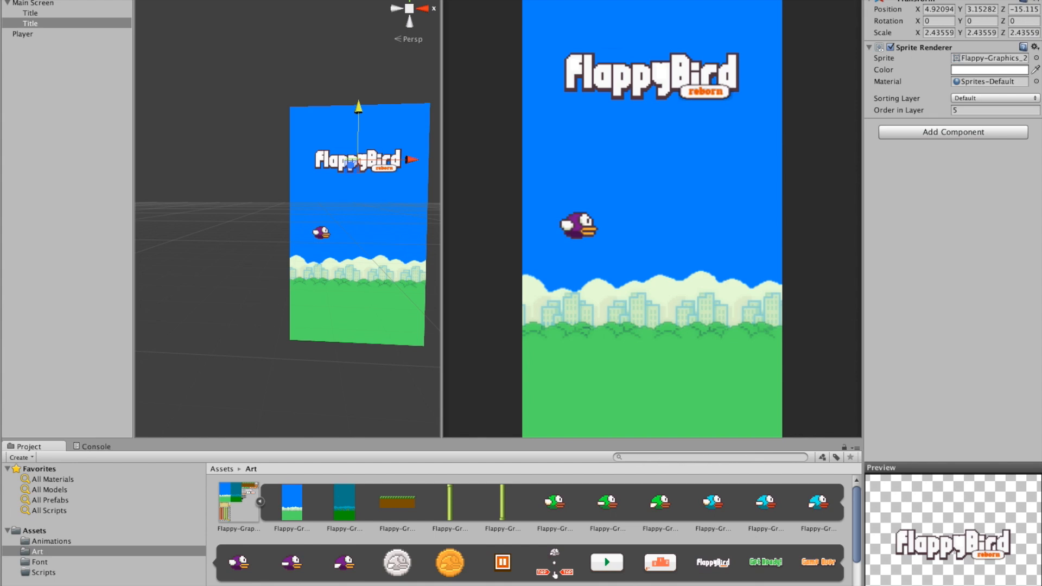
key(Return)
text(Tap To Start)
key(Return)
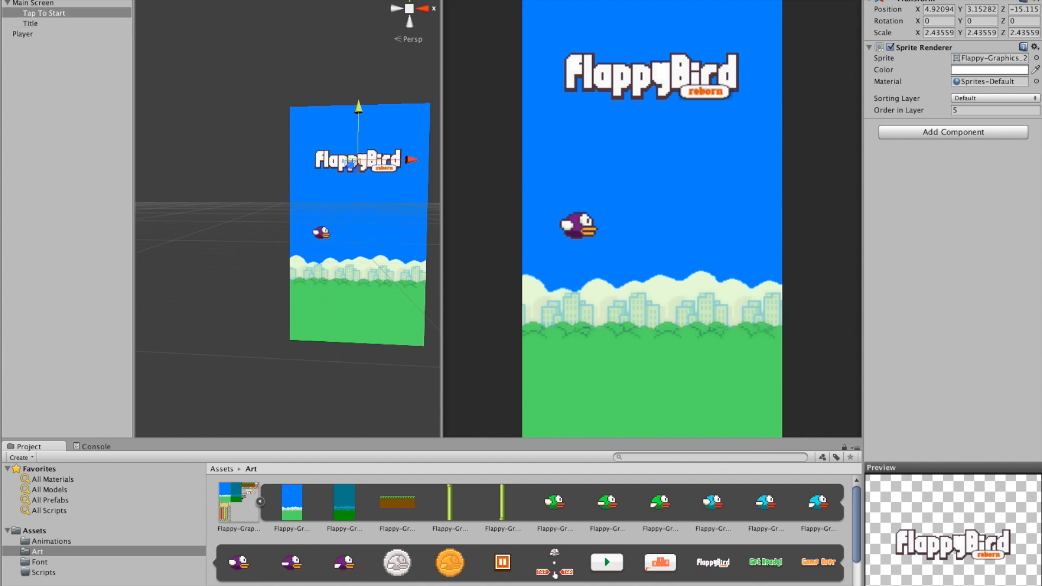
Step: Assign the tap-to-start sprite to Tap To Start and move it down to about Y -1.72
drag(554, 561, 993, 58)
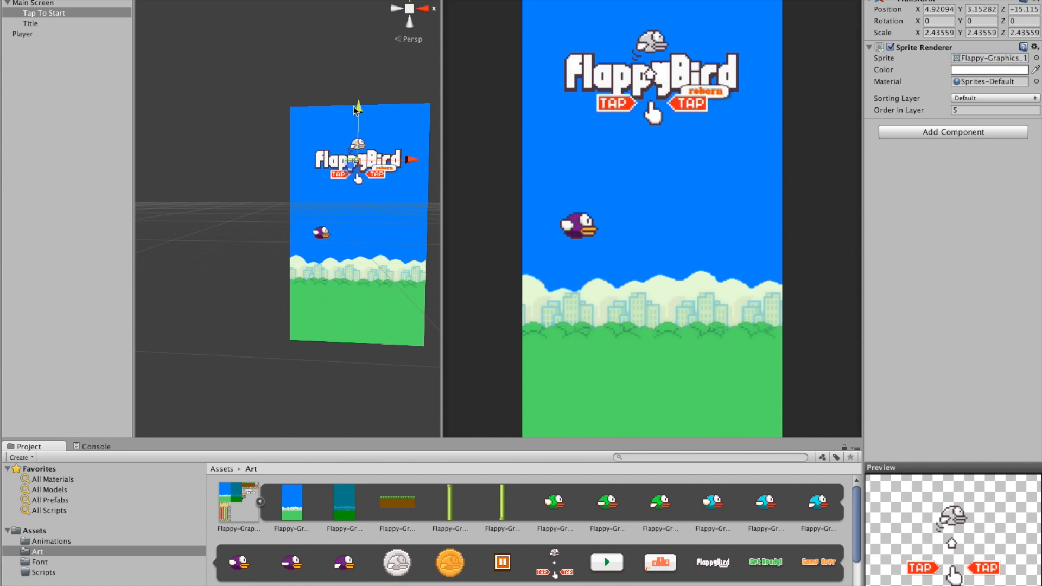
drag(354, 108, 358, 206)
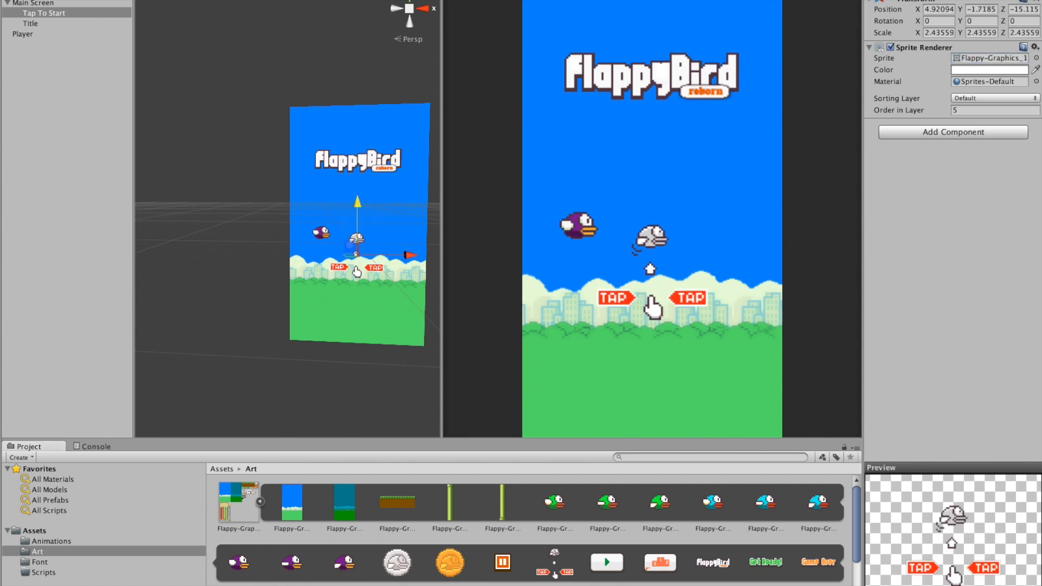
Step: Duplicate the background sprite object
click(31, 0)
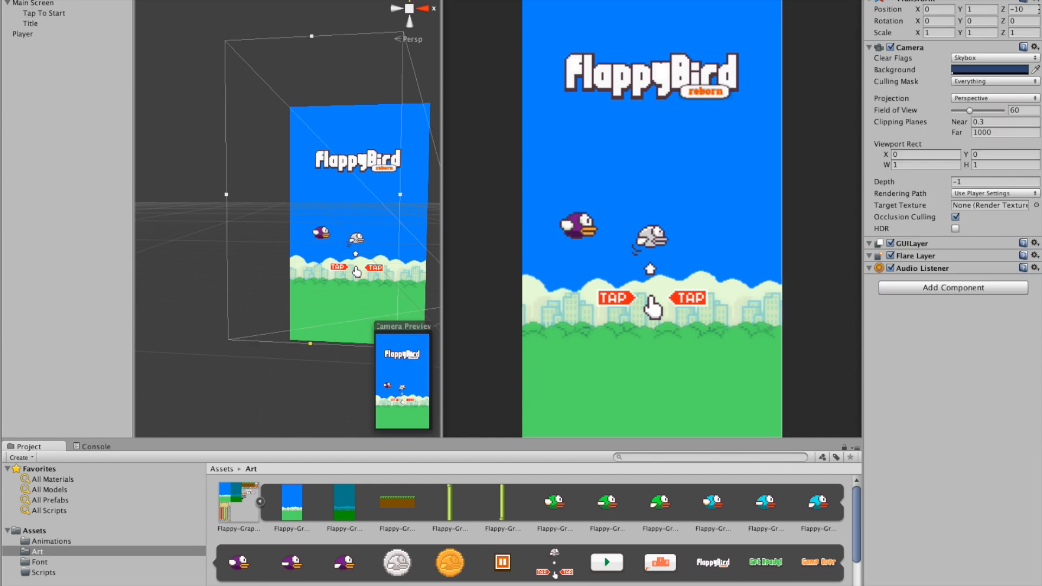
click(42, 35)
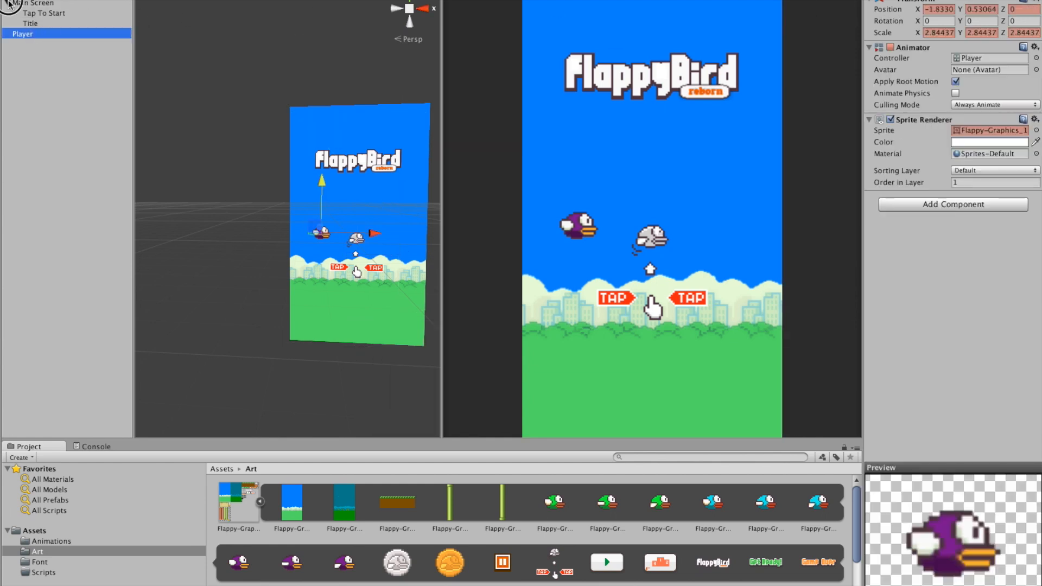
click(7, 3)
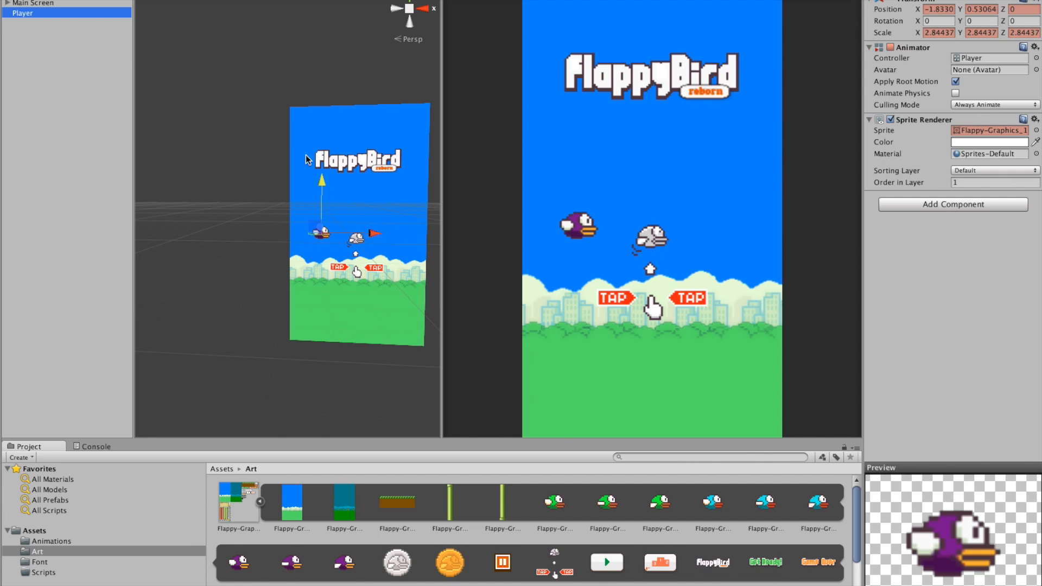
click(401, 500)
click(33, 12)
click(38, 3)
right_click(48, 2)
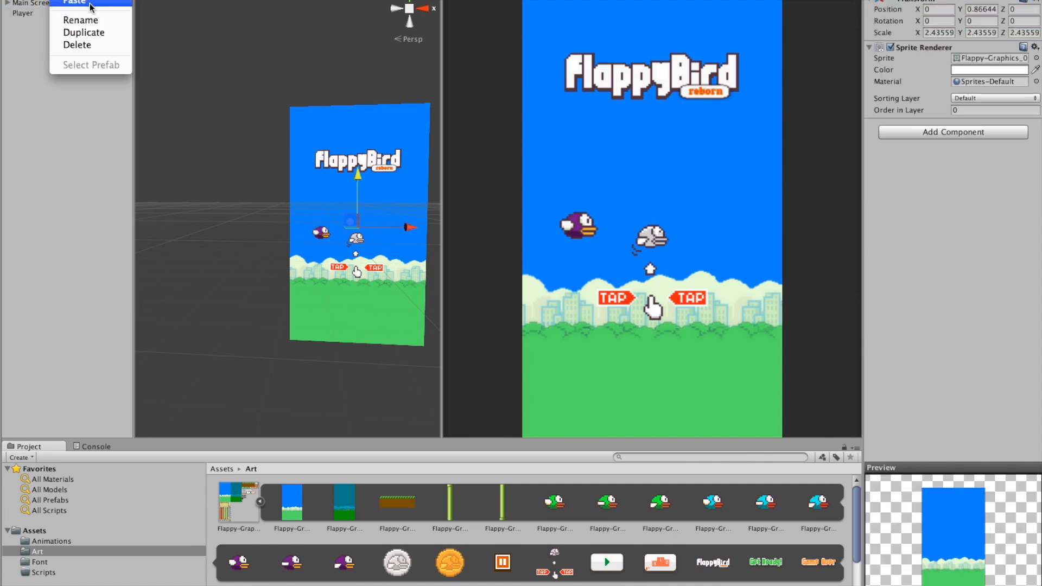
click(91, 33)
Step: Assign the ground sprite to the duplicated object and set its order in layer to 2
drag(406, 495, 975, 54)
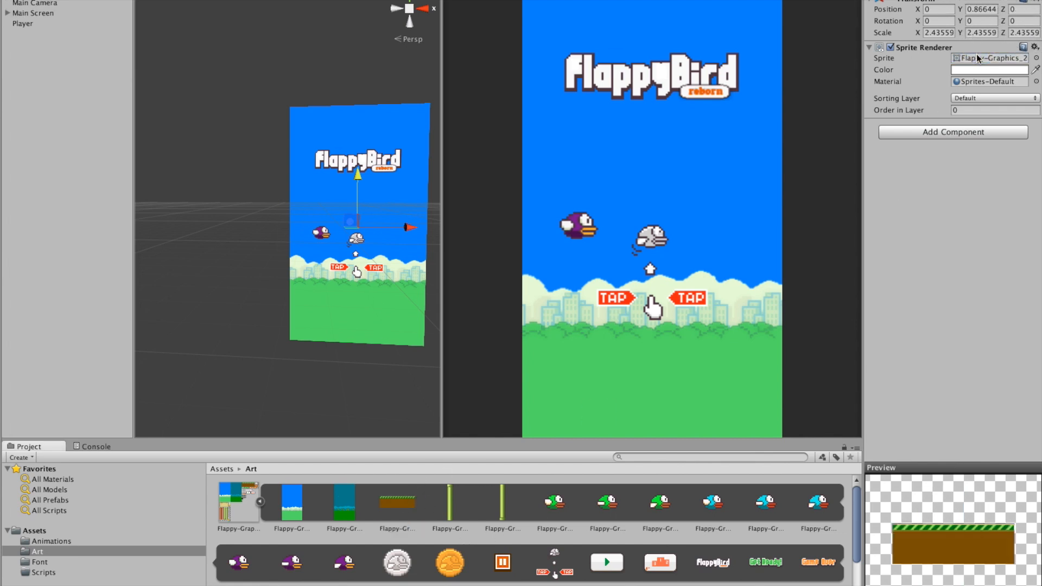
click(1003, 111)
text(1)
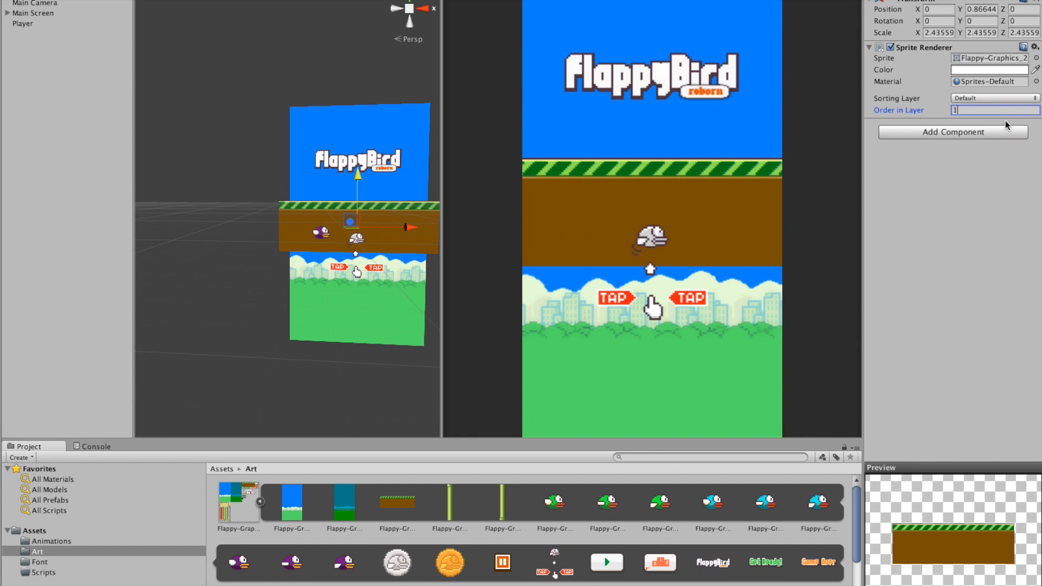
drag(961, 113, 923, 107)
text(2)
click(40, 23)
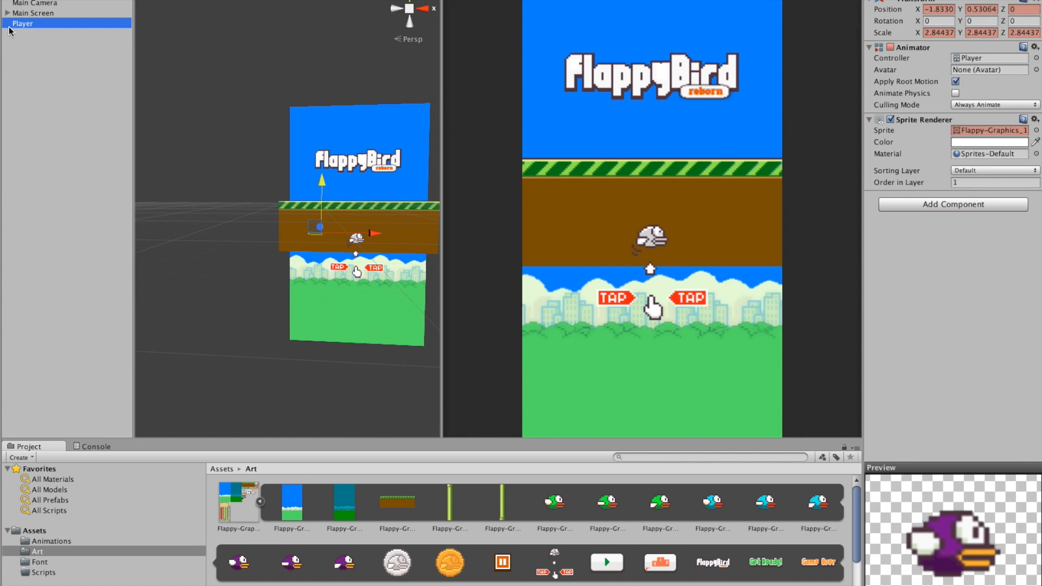
click(51, 0)
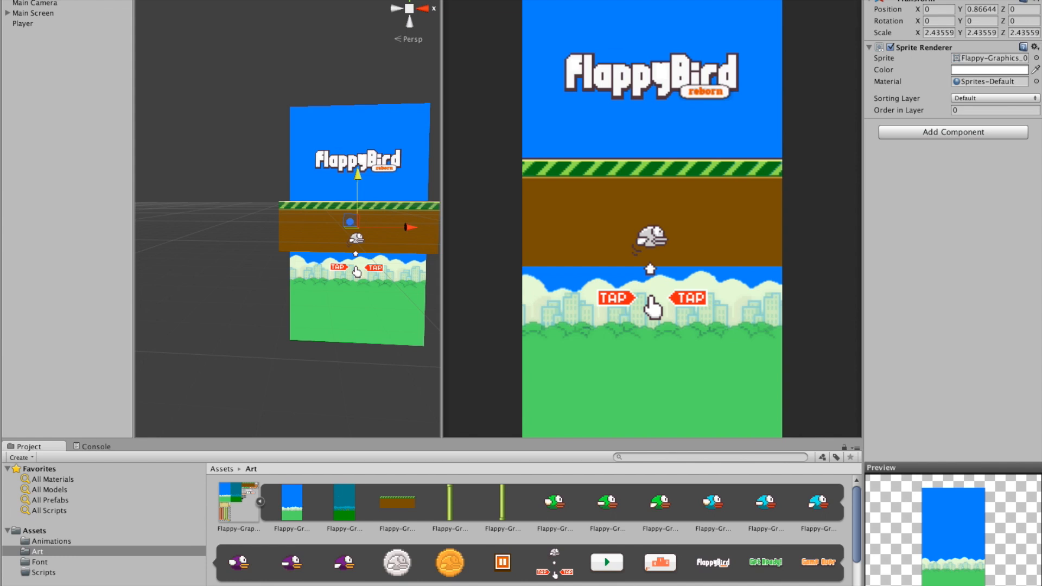
click(23, 0)
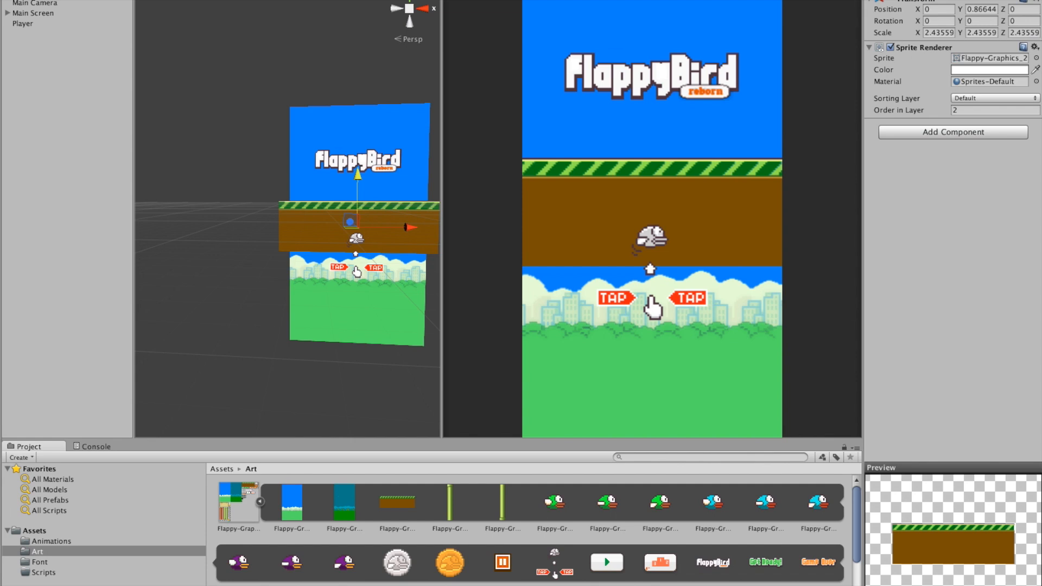
click(45, 0)
drag(358, 176, 360, 219)
key(super+z)
key(super+z)
click(60, 0)
drag(357, 178, 352, 214)
key(super+z)
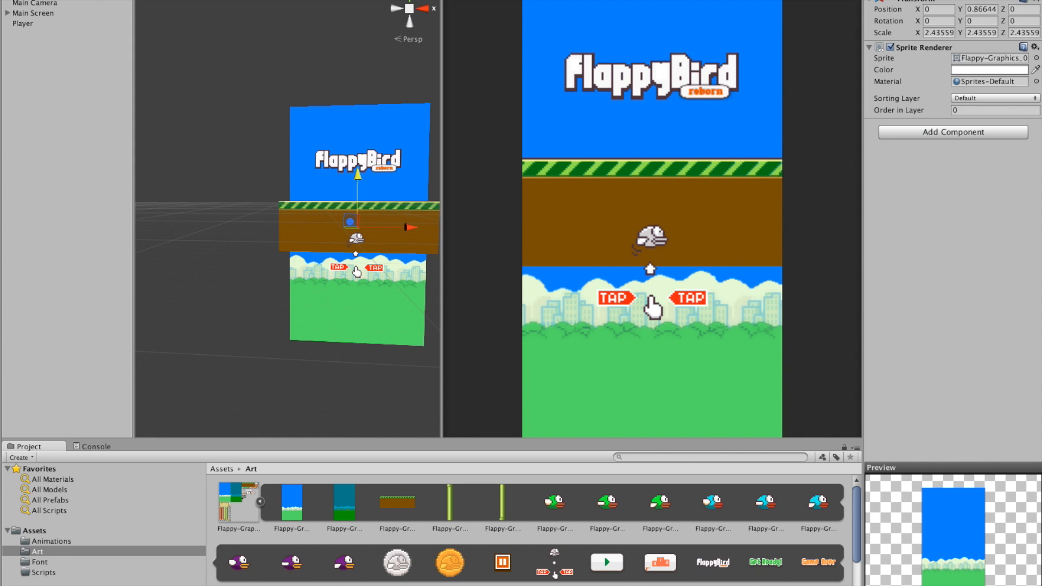
key(super+z)
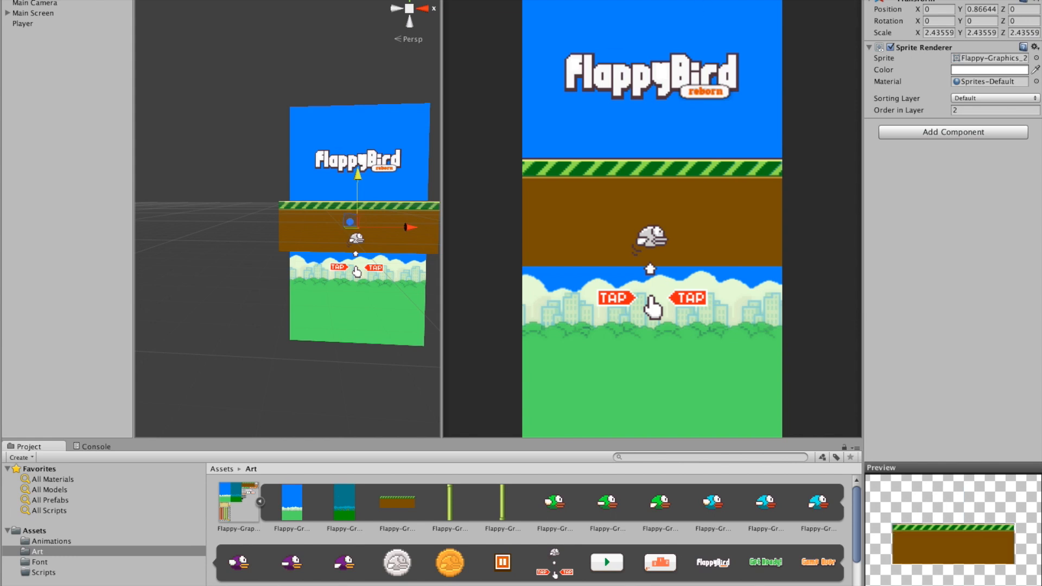
Step: Move the ground sprite to the bottom of the screen at about Y -3.79 and scale it to about 2.14
drag(357, 175, 356, 271)
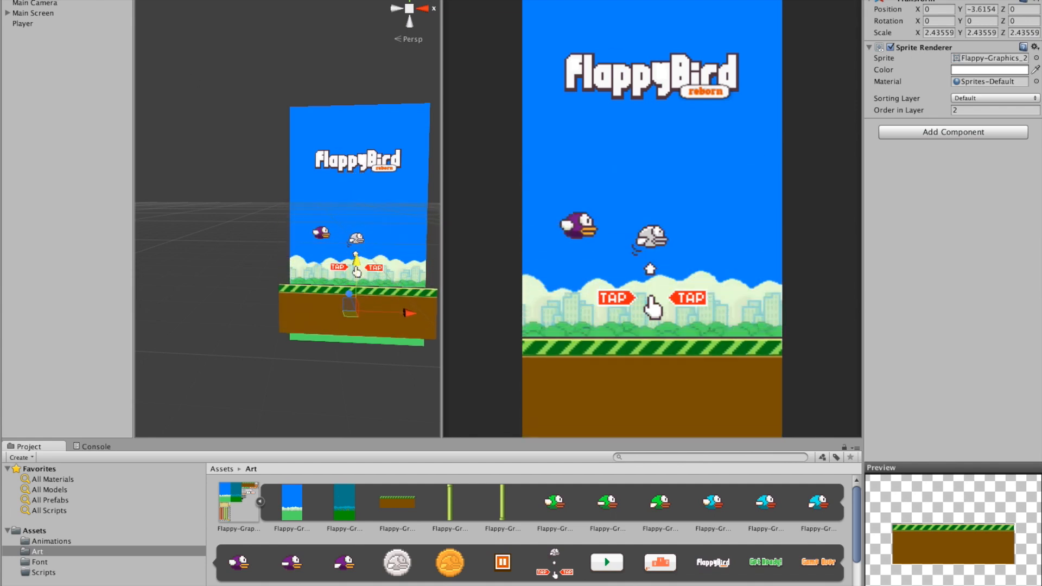
key(r)
mouse_move(357, 310)
mouse_down()
mouse_move(345, 322)
mouse_move(355, 320)
mouse_up()
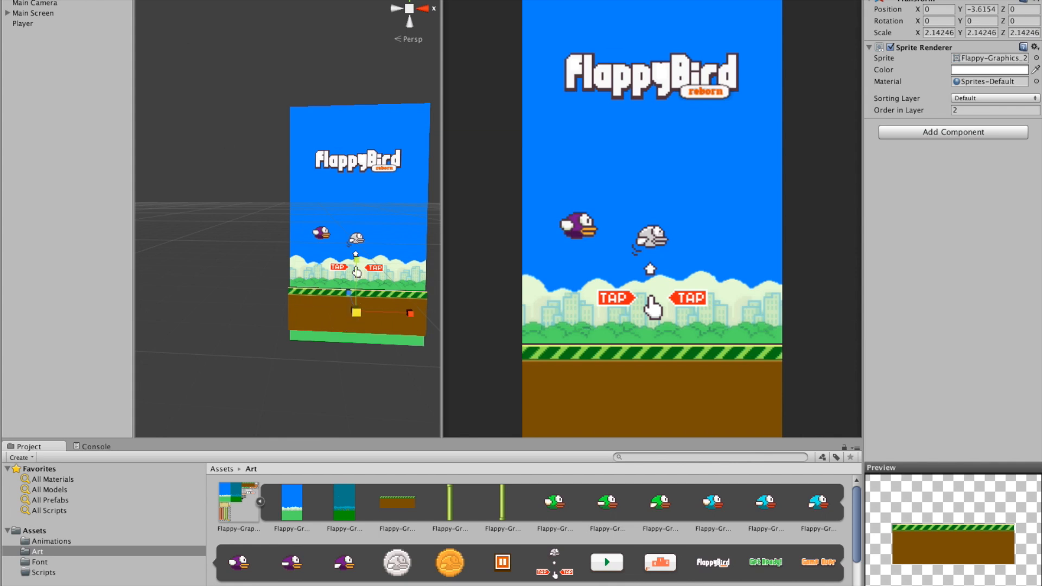
key(w)
drag(350, 259, 350, 263)
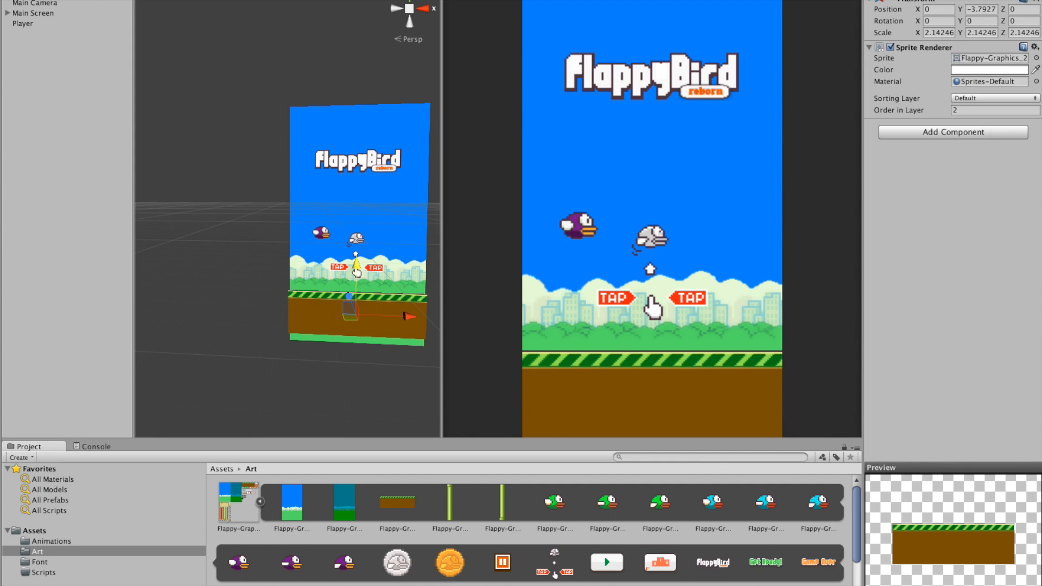
Step: Create an empty game object named Ground and make the ground sprite its child
click(190, 0)
click(203, 0)
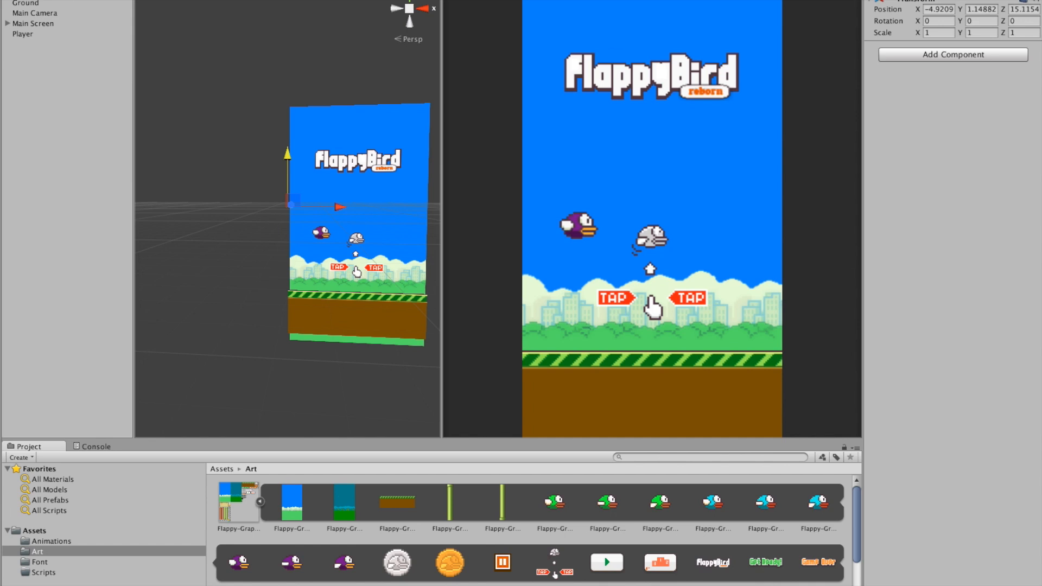
key(Return)
drag(27, 0, 45, 4)
click(8, 0)
click(22, 2)
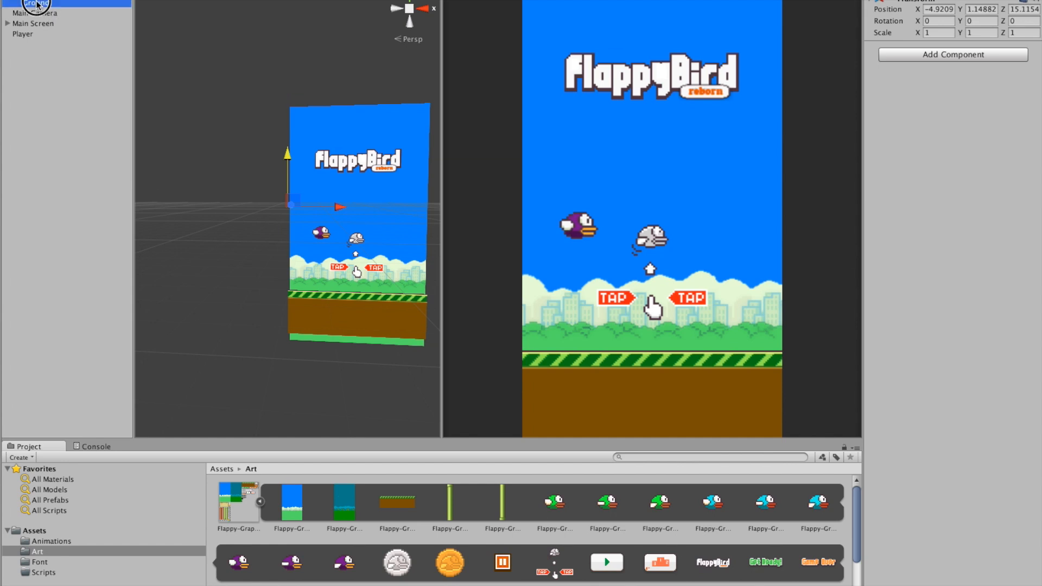
Step: Duplicate the ground sprite and move the copy right to about X 12.09
right_click(47, 2)
click(83, 58)
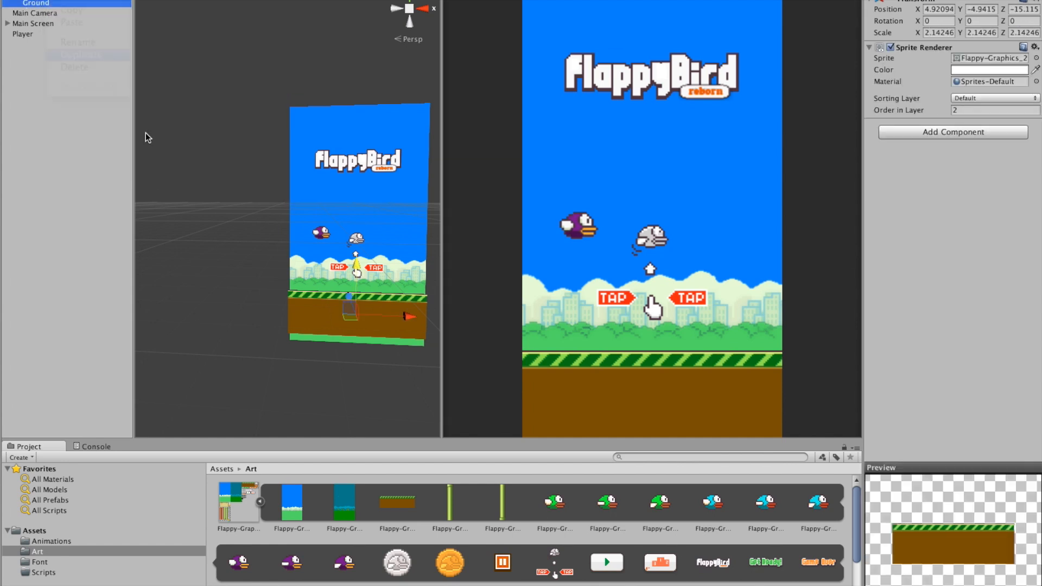
drag(441, 340, 552, 341)
scroll(465, 365, up, 10)
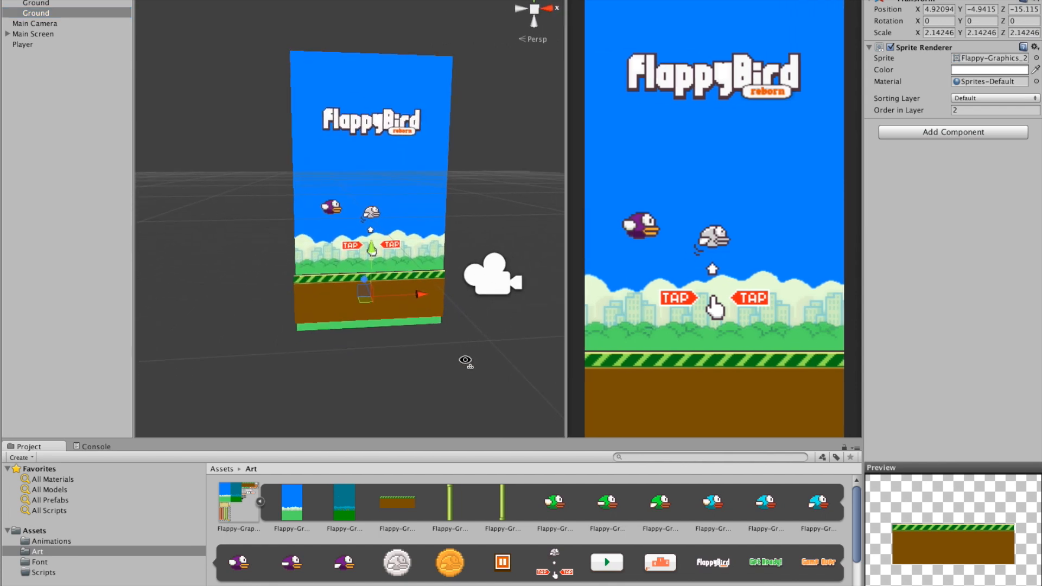
scroll(455, 295, down, 10)
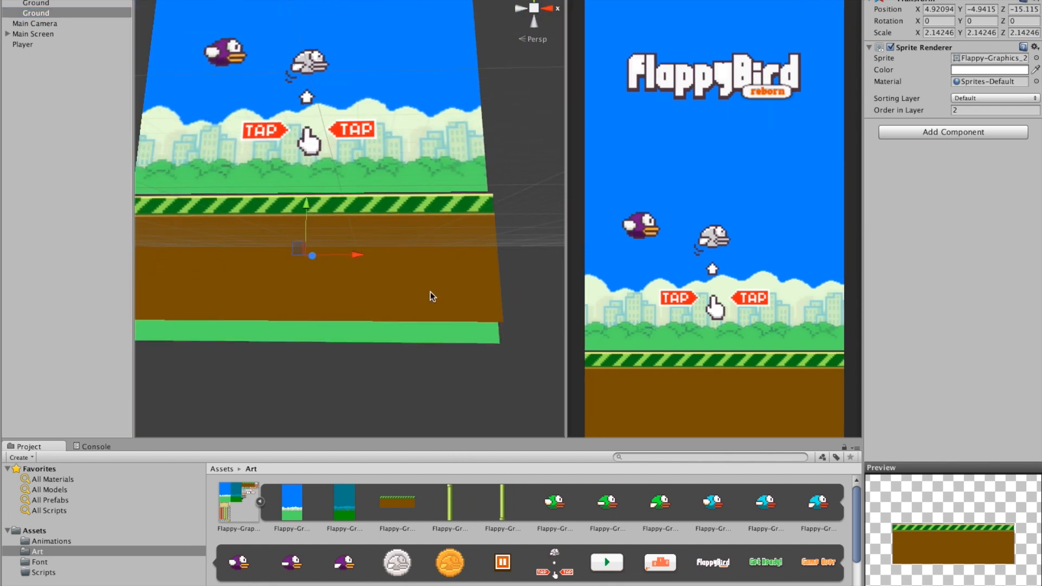
drag(355, 148, 531, 165)
scroll(488, 158, up, 8)
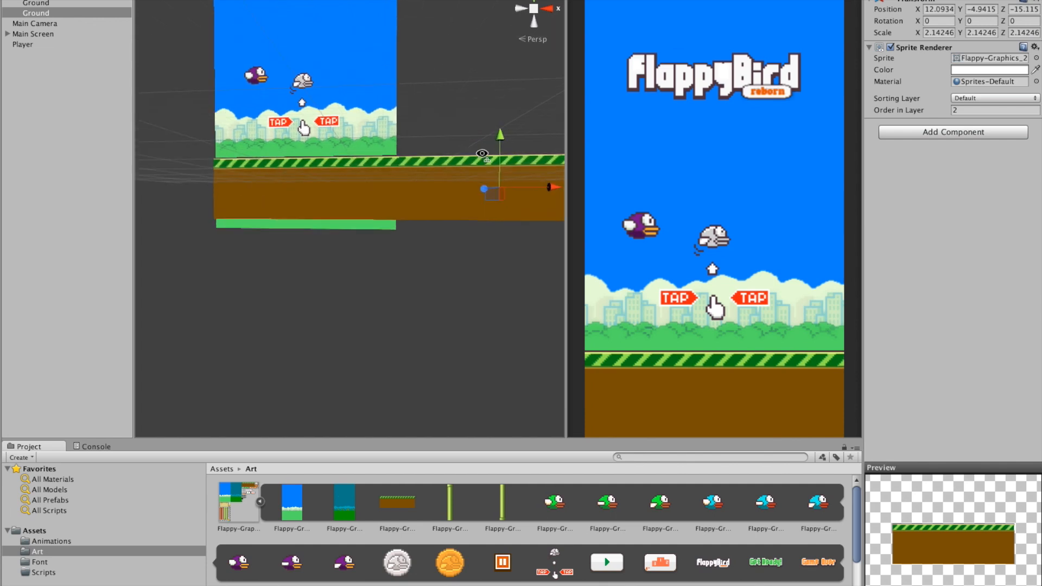
scroll(512, 197, down, 8)
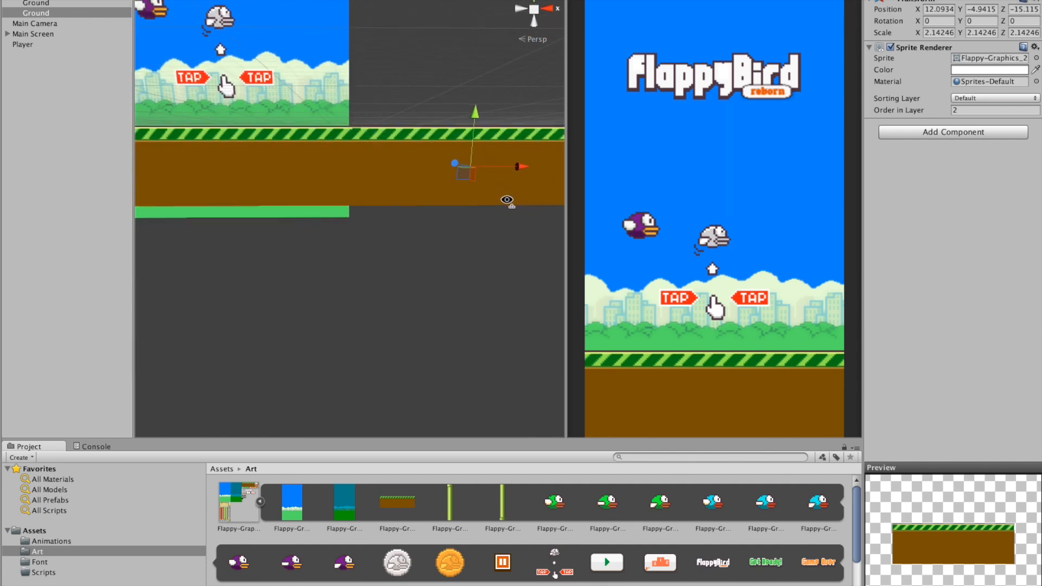
Step: Duplicate the ground sprite again and move this copy left to about X -2.24
right_click(101, 13)
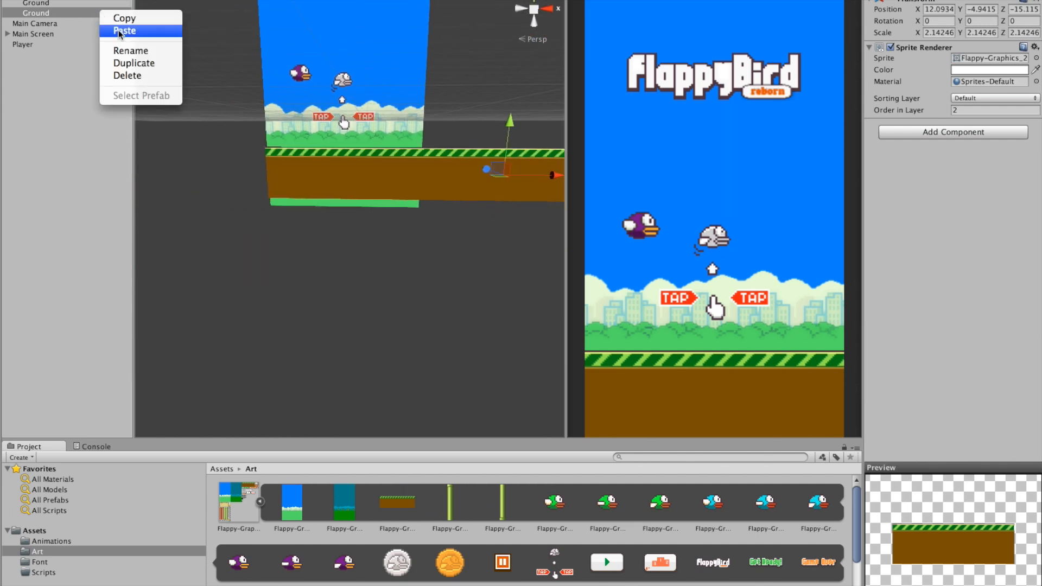
click(134, 62)
drag(474, 172, 212, 175)
right_drag(266, 188, 224, 212)
drag(220, 214, 221, 217)
scroll(425, 240, down, 10)
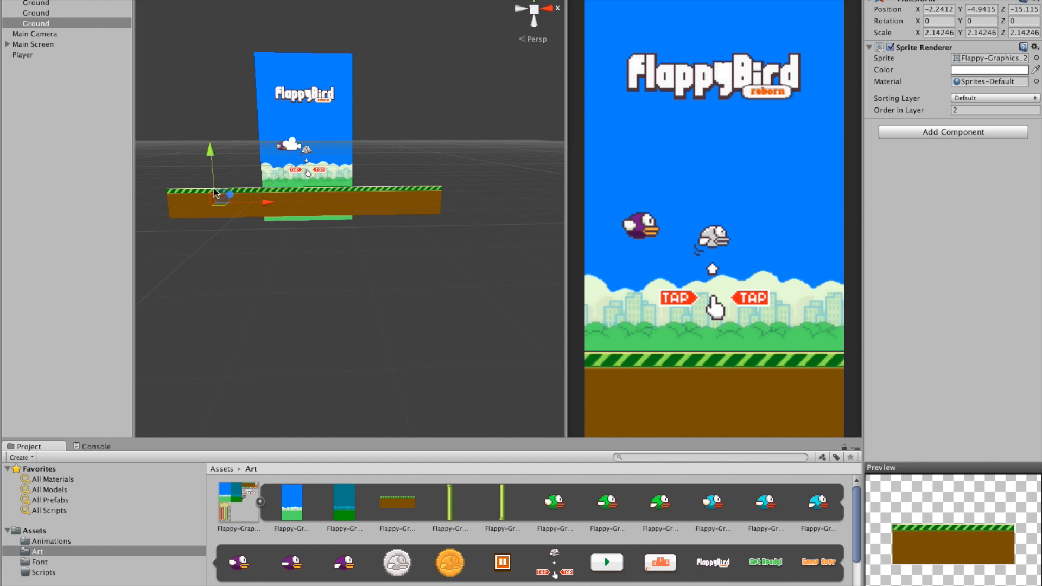
right_drag(364, 246, 345, 223)
key(w)
click(412, 327)
right_drag(412, 328, 416, 298)
key(w)
key(s)
key(w)
Step: Rename the ground parent object GroundObjects and set its position to 0, 0, 0
click(6, 0)
click(187, 0)
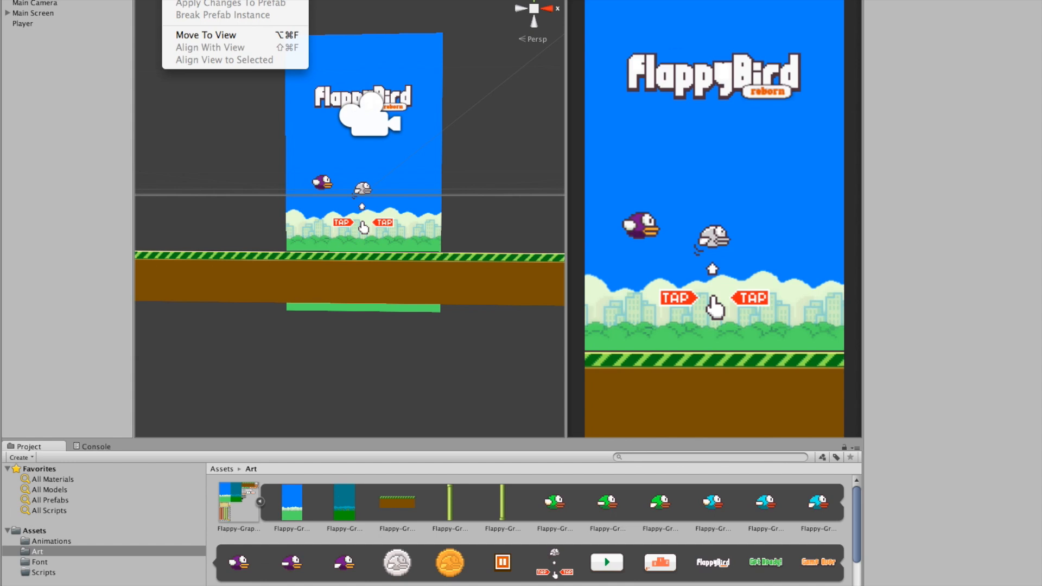
click(198, 0)
click(949, 9)
text(0)
key(Tab)
text(0)
key(Tab)
text(0)
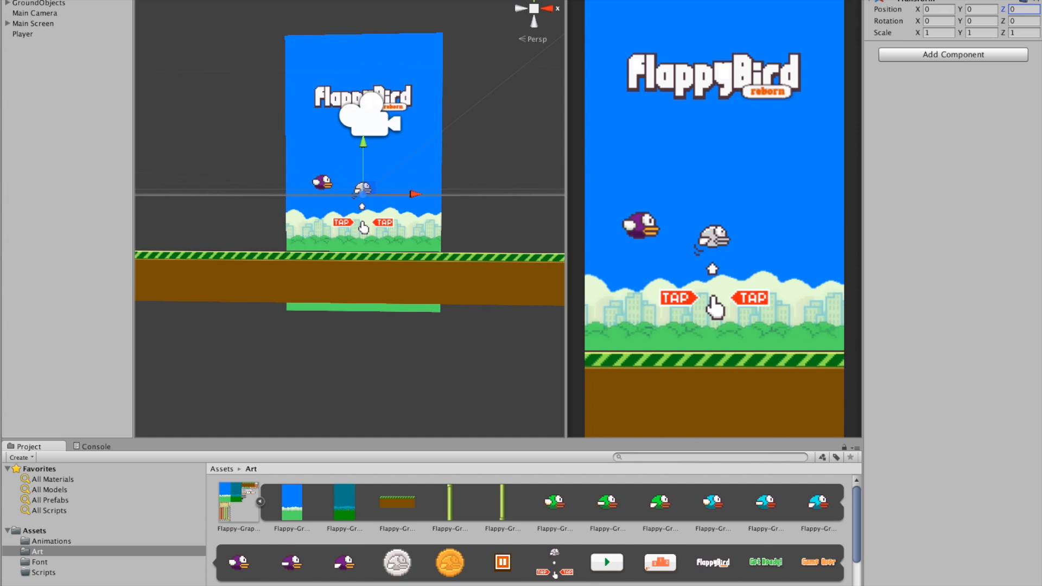
key(Return)
key(Return)
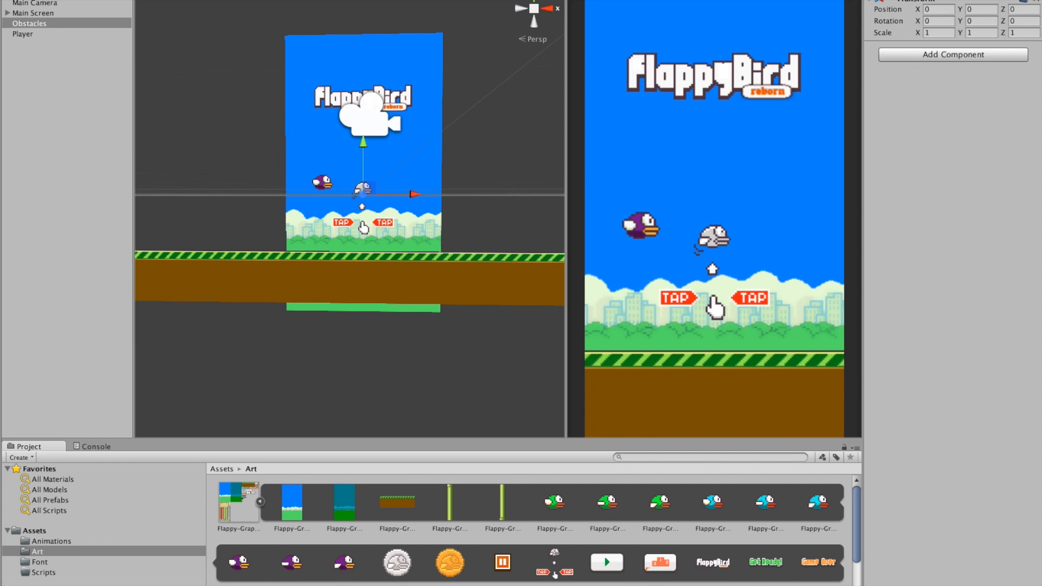
Step: Create an empty Obstacles object and nest a duplicate of it inside as a child
alt+drag(369, 225, 309, 254)
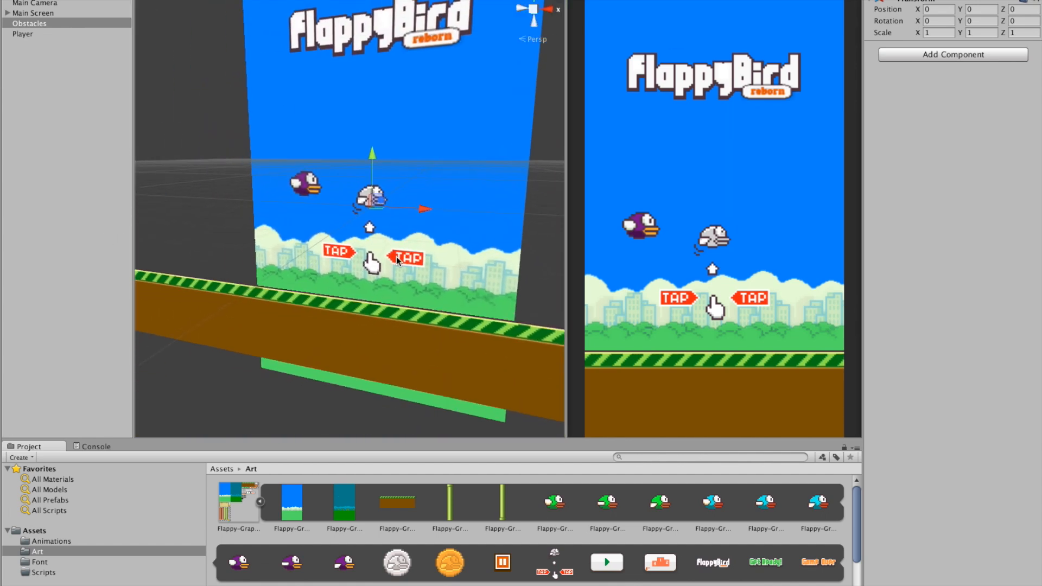
right_drag(381, 231, 405, 219)
key(w)
key(s)
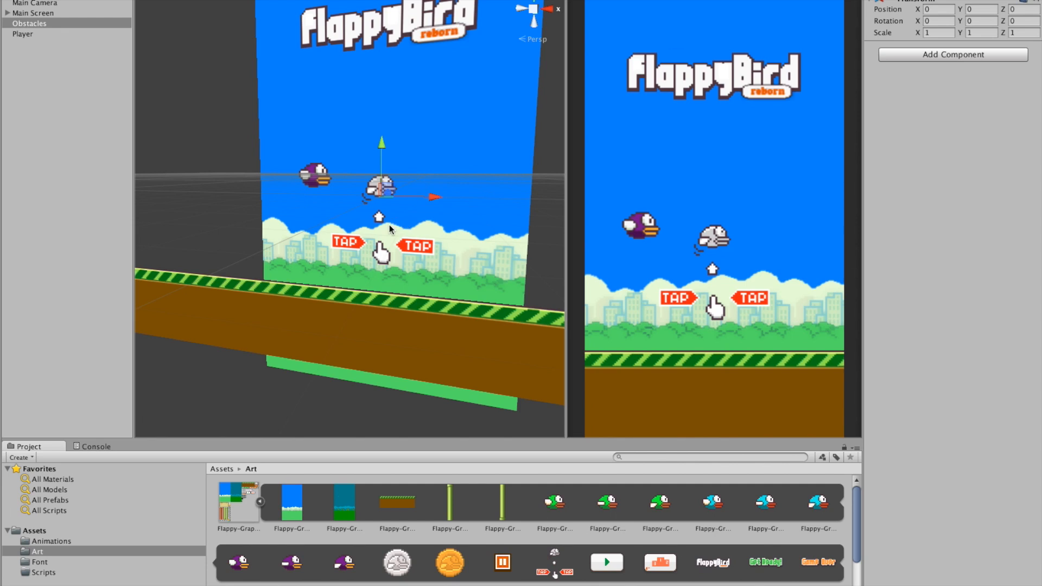
right_click(48, 23)
click(100, 76)
drag(36, 35, 39, 24)
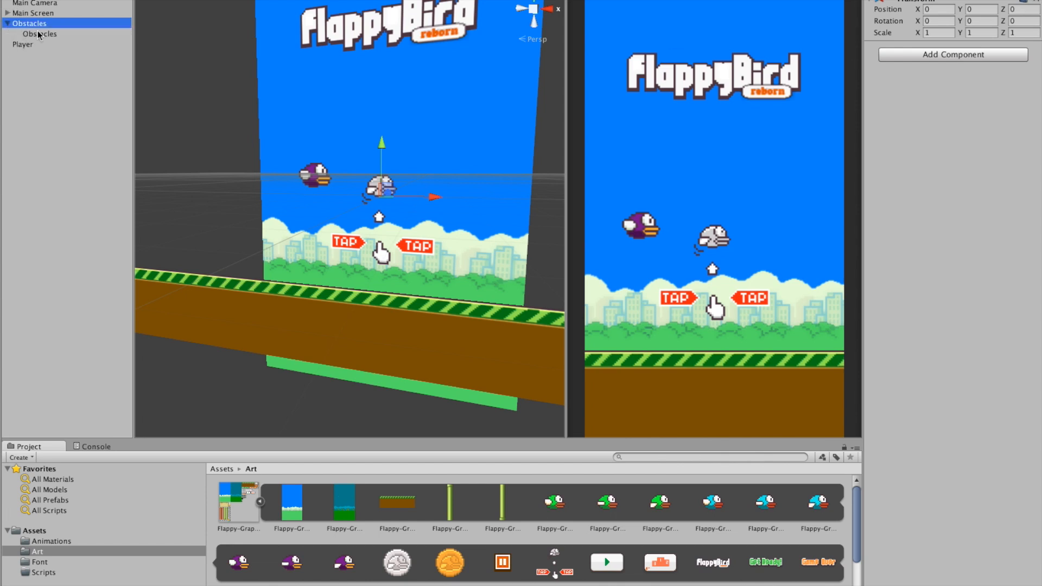
Step: Add a Sprite Renderer component to the child Obstacles object
click(7, 23)
click(8, 23)
click(23, 25)
alt+drag(431, 136, 379, 127)
click(7, 23)
click(56, 37)
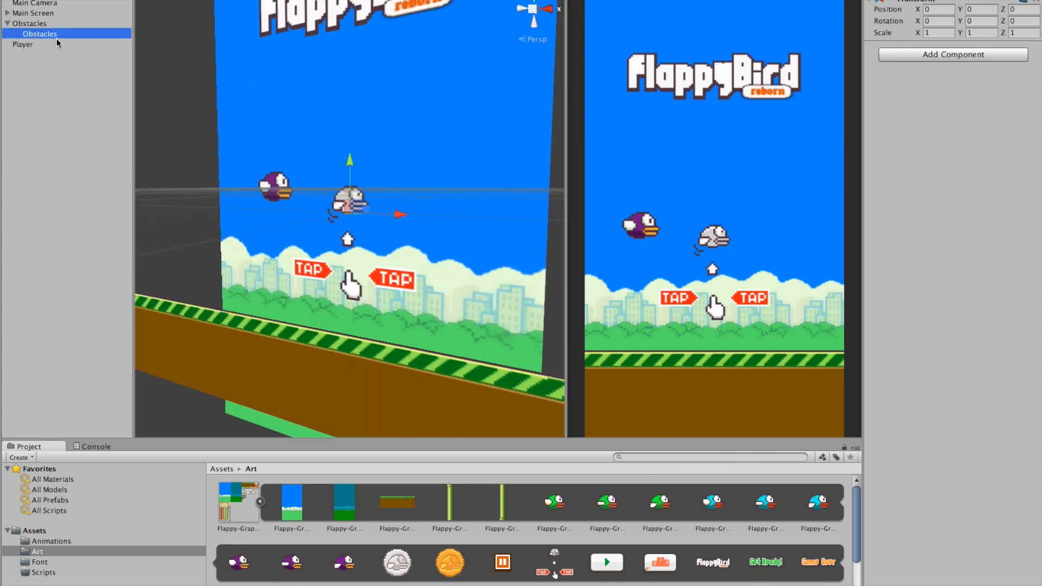
scroll(278, 149, down, 5)
alt+drag(278, 149, 351, 169)
right_drag(351, 169, 425, 180)
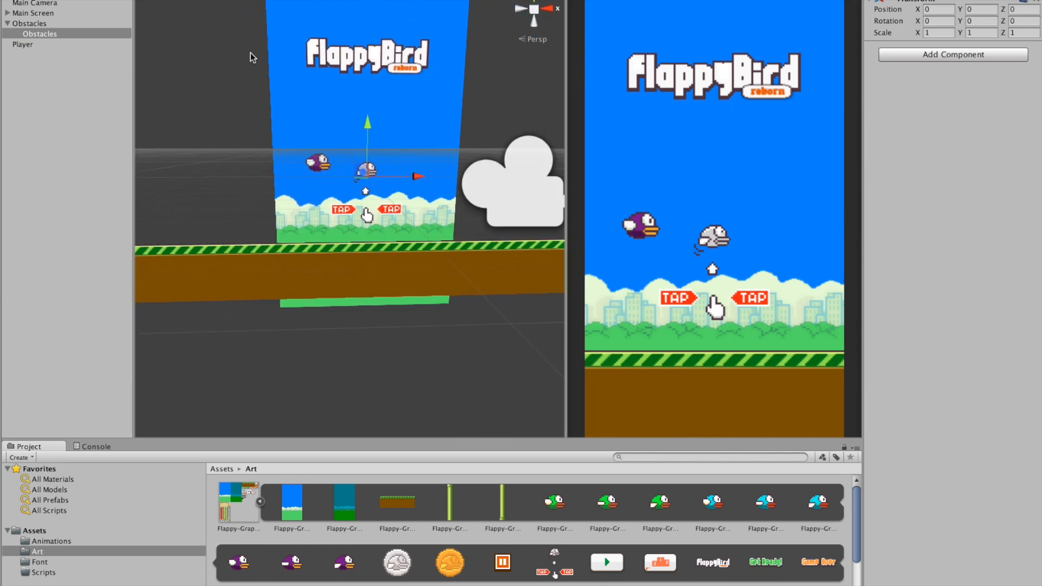
click(953, 55)
click(954, 189)
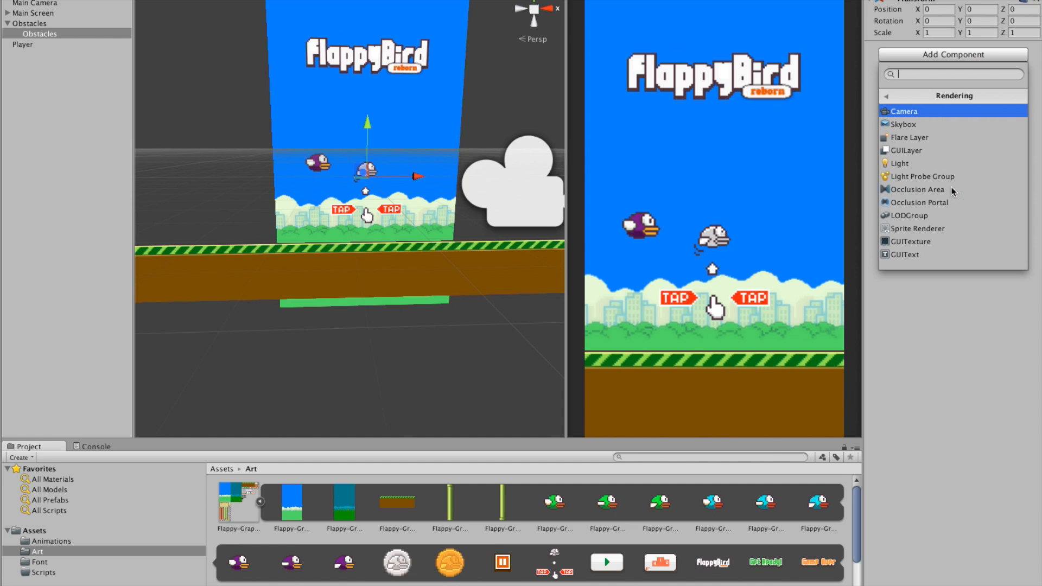
click(939, 230)
Step: Assign the green pipe sprite to the child Obstacles object's Sprite Renderer
drag(500, 502, 972, 58)
alt+drag(400, 233, 361, 223)
click(990, 108)
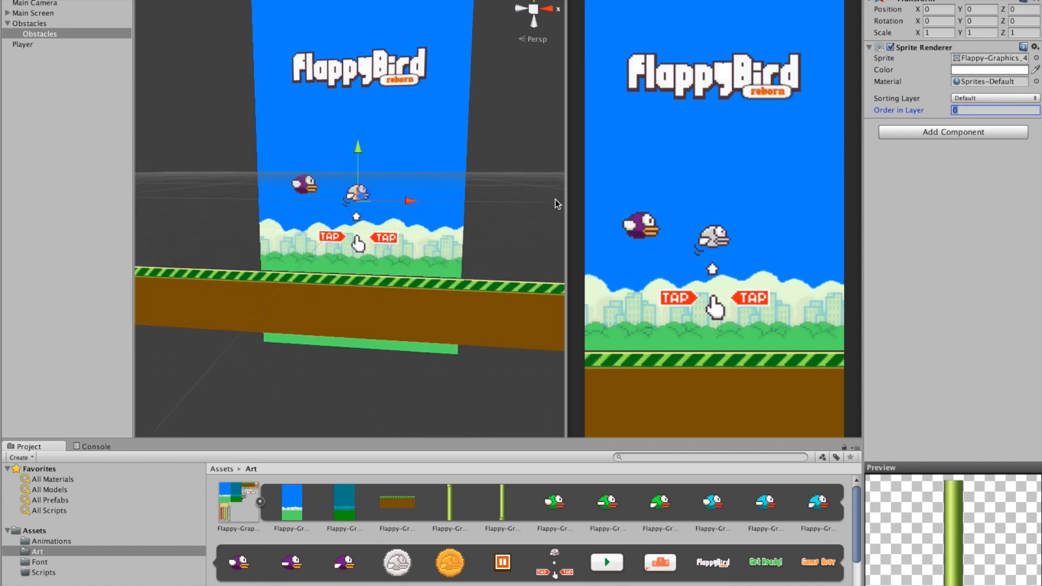
Step: Select the background sprite and set its order in layer to -1 so it draws behind the pipe
click(445, 115)
click(981, 107)
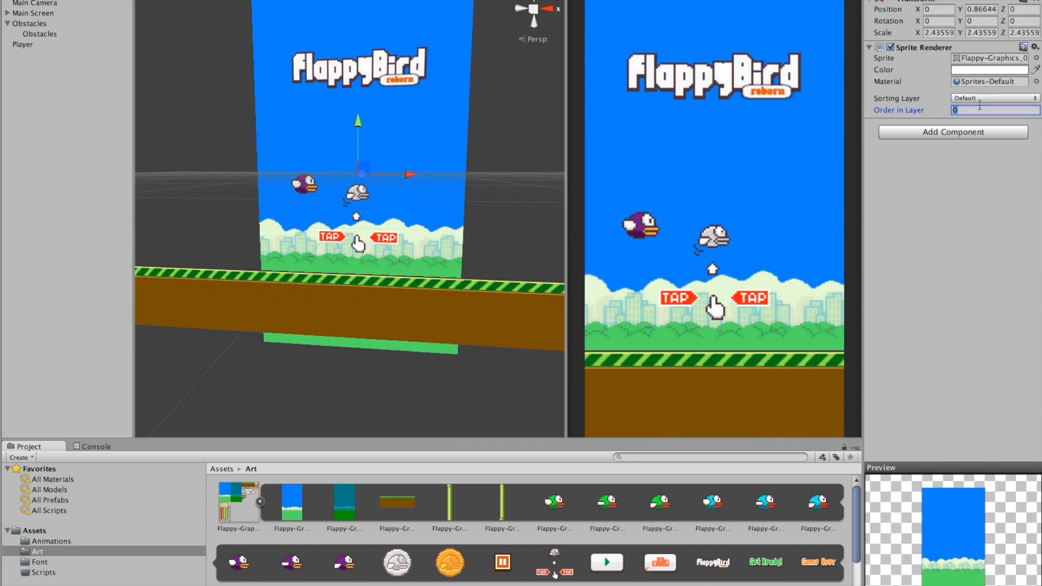
text(1)
key(XF86AudioMute)
key(BackSpace)
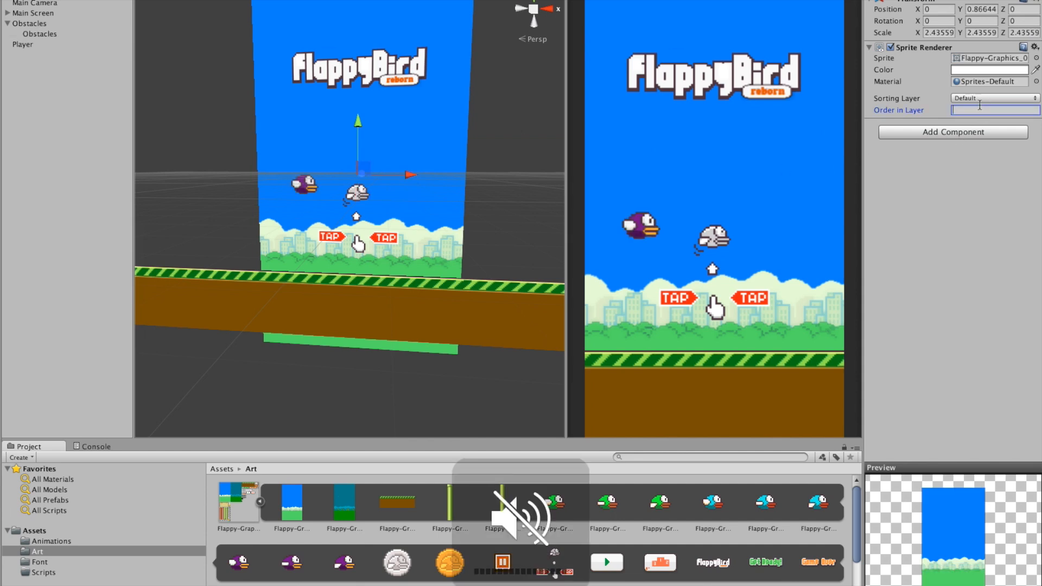
text(-1)
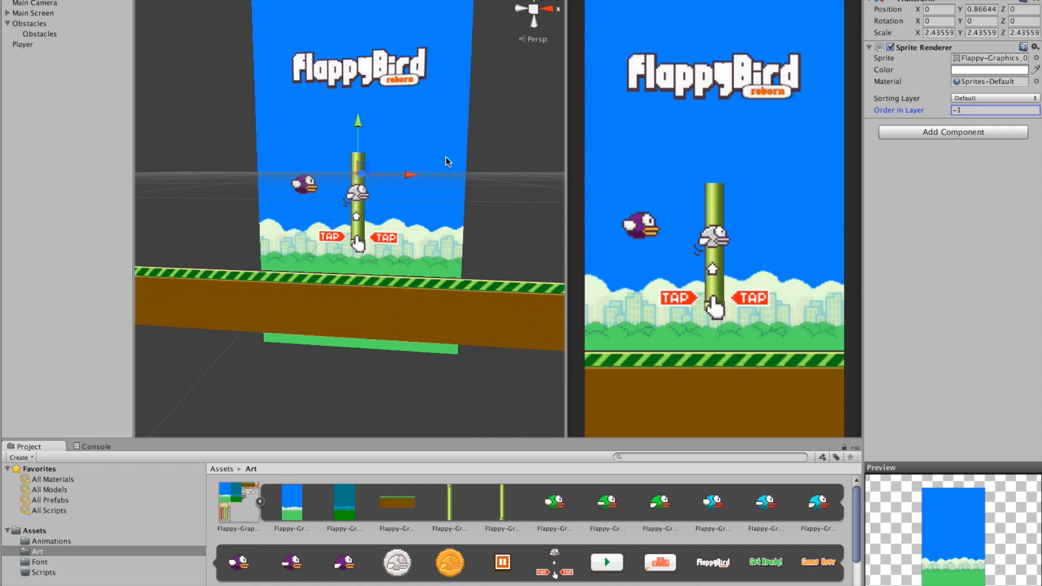
Step: Scale the pipe up to about 3.02 and move it up to about Y 6.34 as the top pipe
click(36, 33)
key(r)
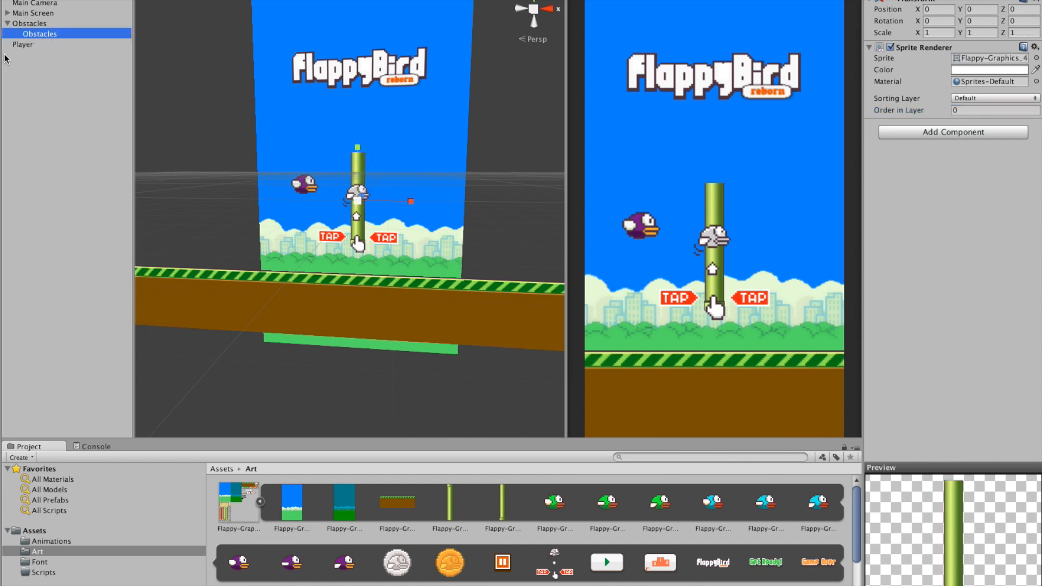
drag(360, 204, 478, 136)
key(w)
drag(364, 153, 363, 1)
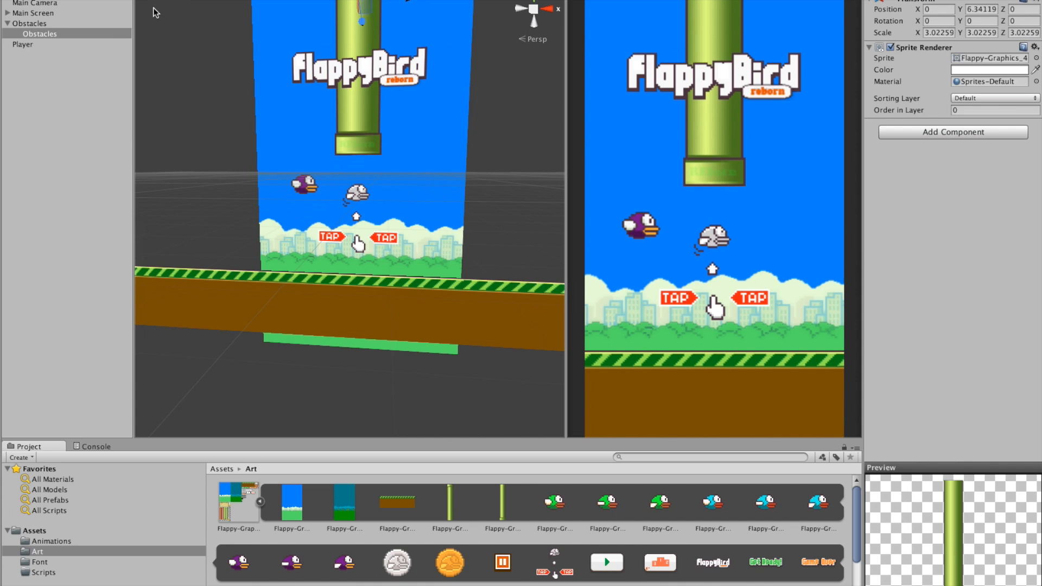
Step: Duplicate the top pipe object inside Obstacles
right_click(64, 34)
click(106, 83)
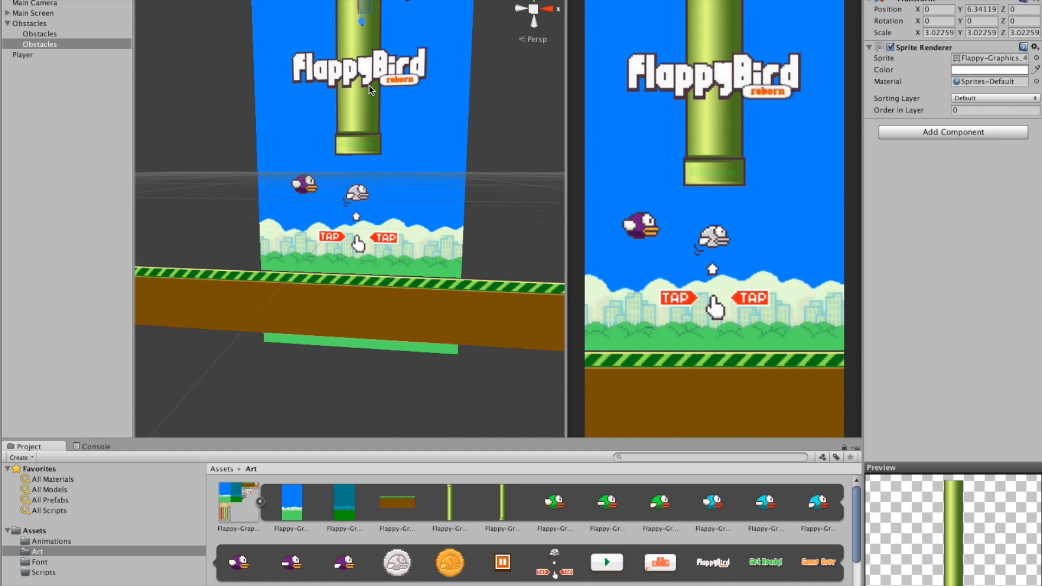
scroll(414, 3, down, 1)
scroll(348, 0, down, 3)
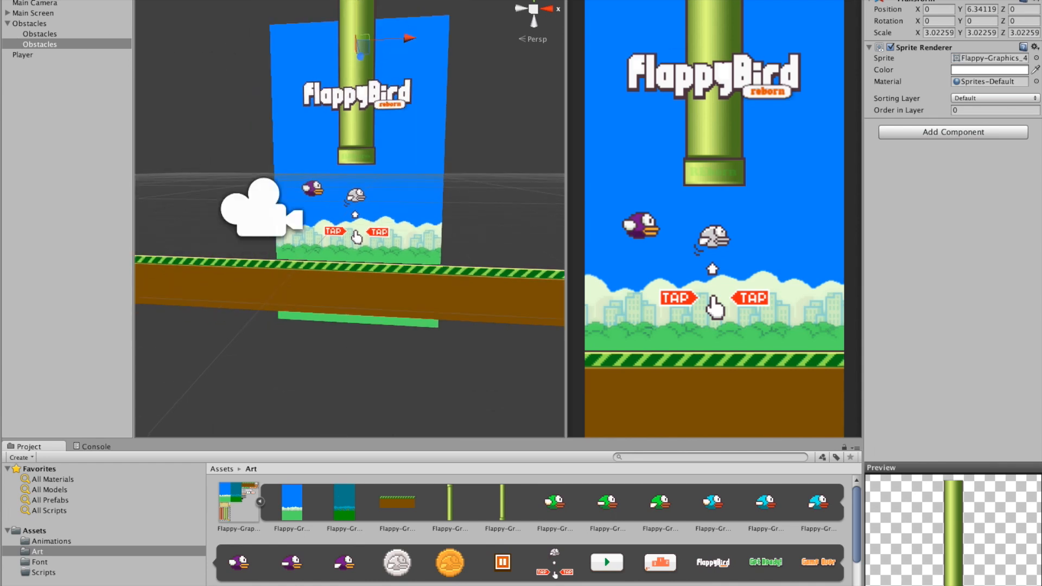
drag(356, 0, 357, 41)
Step: Assign the upward-facing pipe sprite to the duplicate and move it down to about Y -5.53
drag(491, 505, 998, 58)
drag(354, 32, 395, 305)
key(w)
right_drag(399, 281, 366, 221)
key(s)
right_drag(346, 296, 428, 307)
key(w)
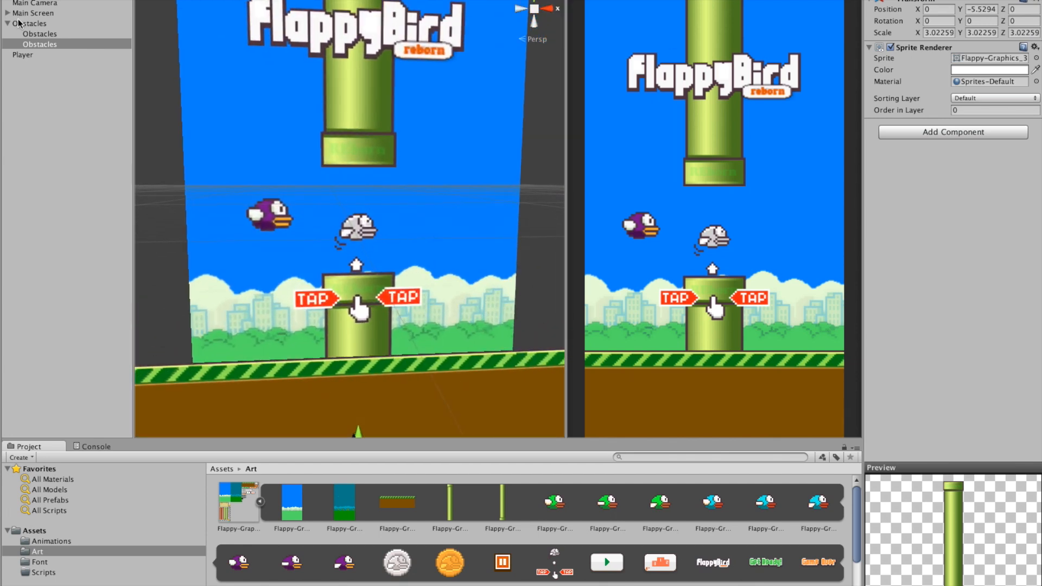
Step: Move both pipes together to about X 0.55, shifting them slightly higher
shift+click(33, 34)
key(f)
drag(360, 249, 359, 150)
mouse_move(403, 200)
mouse_down()
mouse_move(438, 206)
mouse_move(410, 210)
mouse_up()
drag(362, 158, 355, 250)
scroll(369, 241, up, 6)
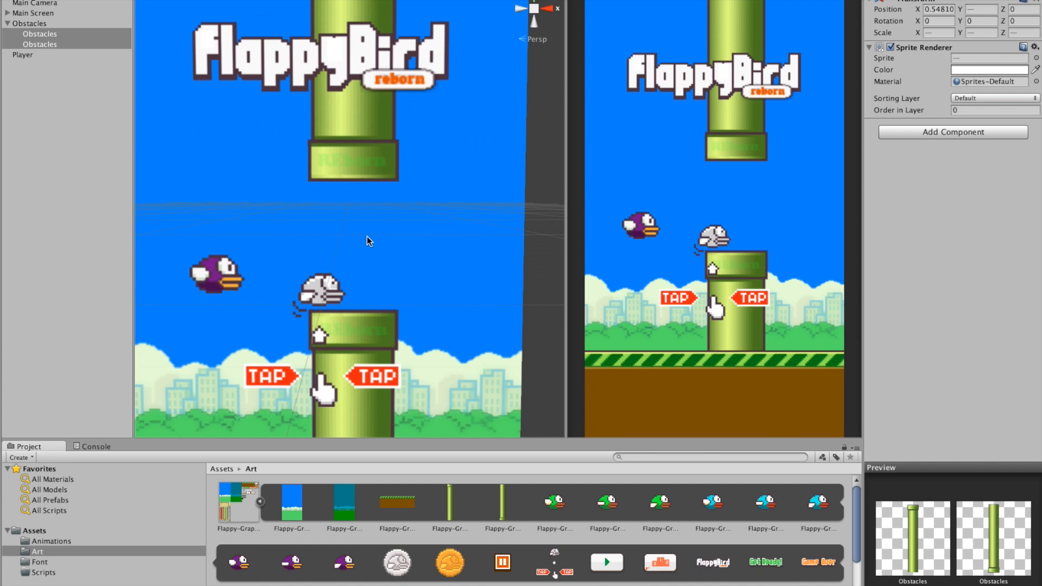
Step: Add a Box Collider 2D component to the top pipe
click(84, 44)
click(70, 24)
click(64, 36)
click(952, 132)
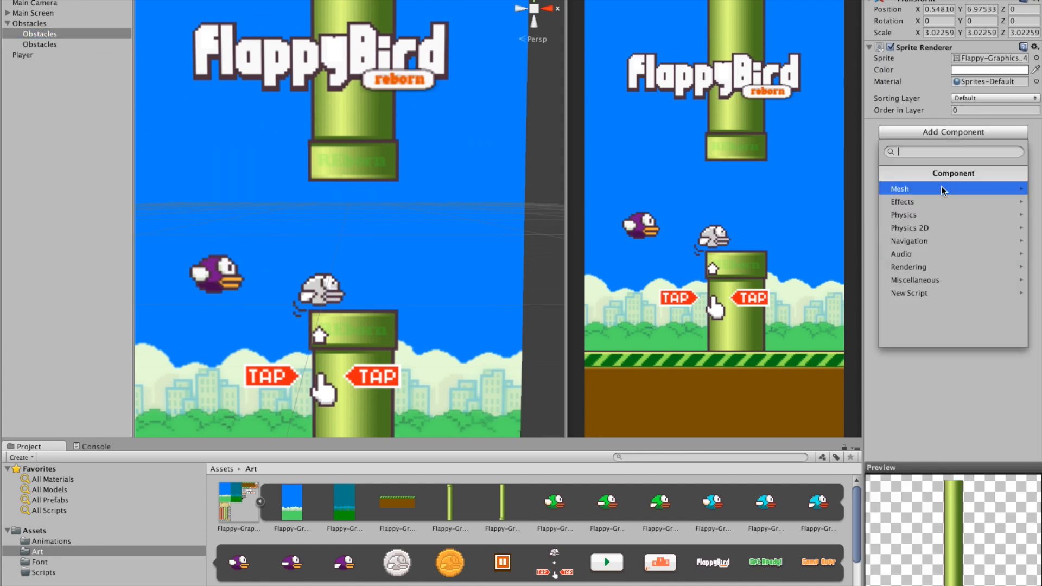
click(946, 228)
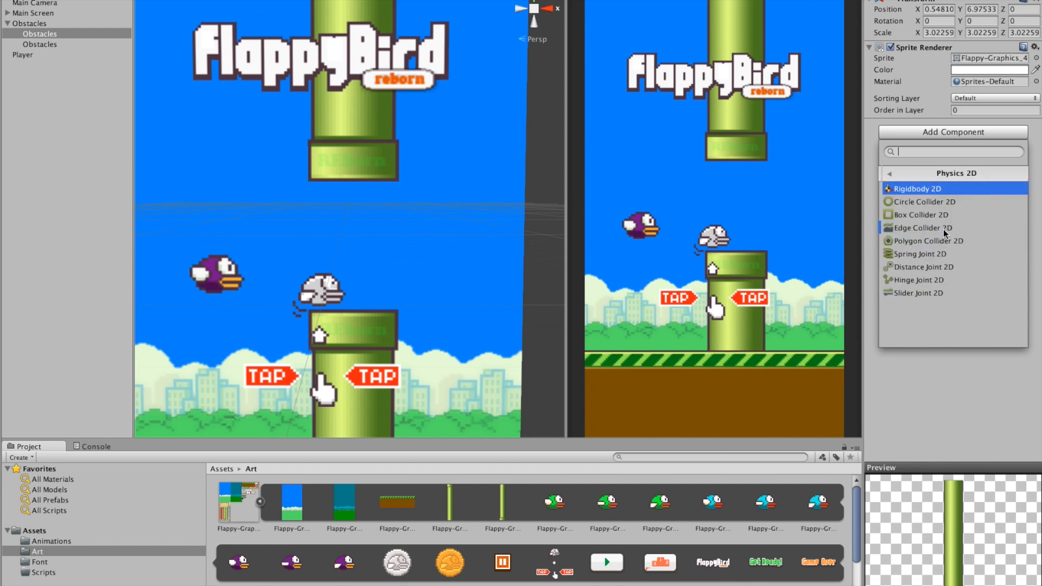
click(952, 216)
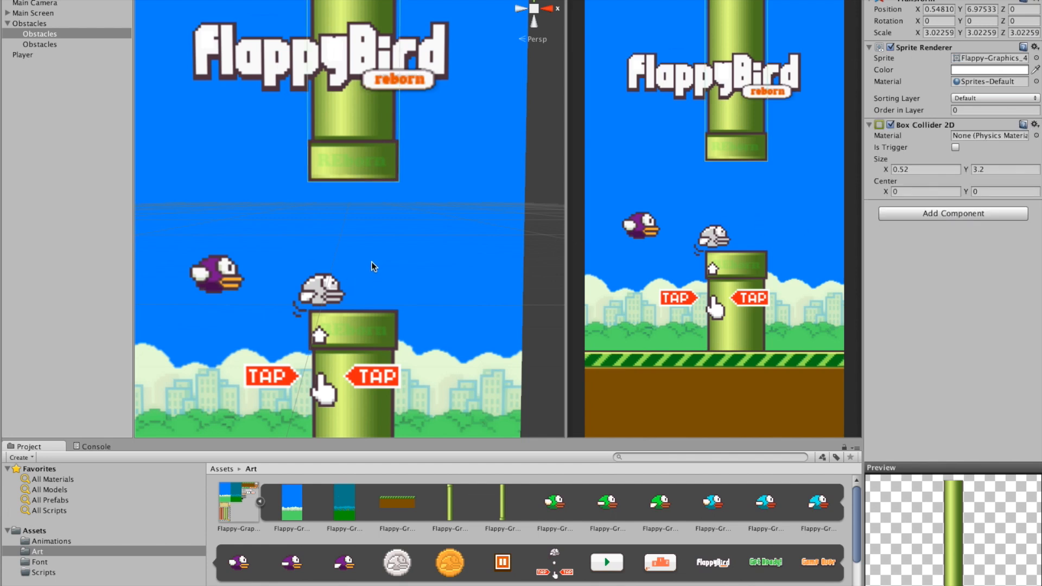
Step: Add a Box Collider 2D component to the bottom pipe
scroll(373, 248, down, 5)
alt+drag(368, 138, 460, 227)
key(w)
right_drag(460, 227, 492, 314)
key(w)
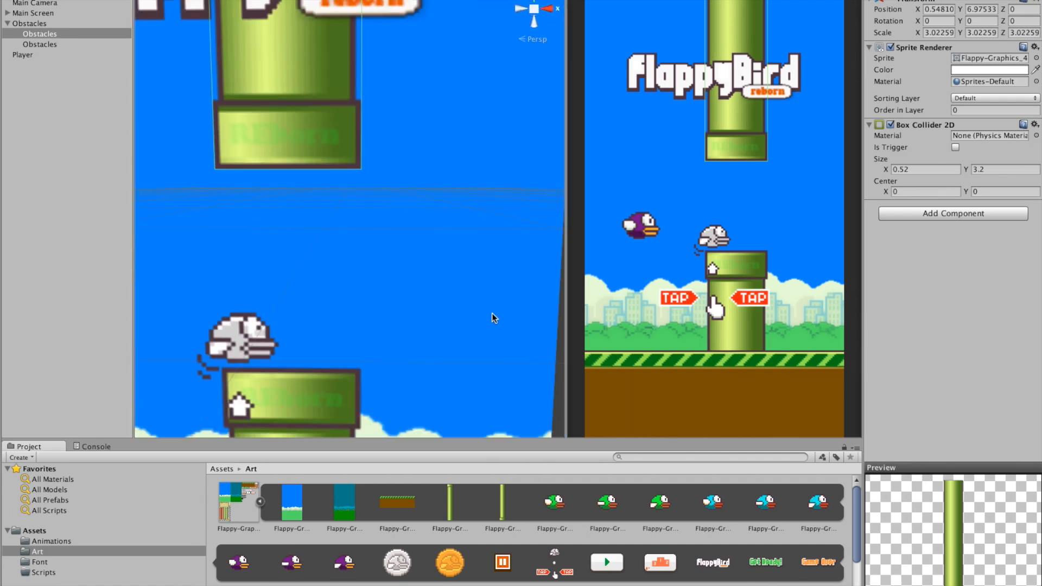
scroll(492, 314, down, 5)
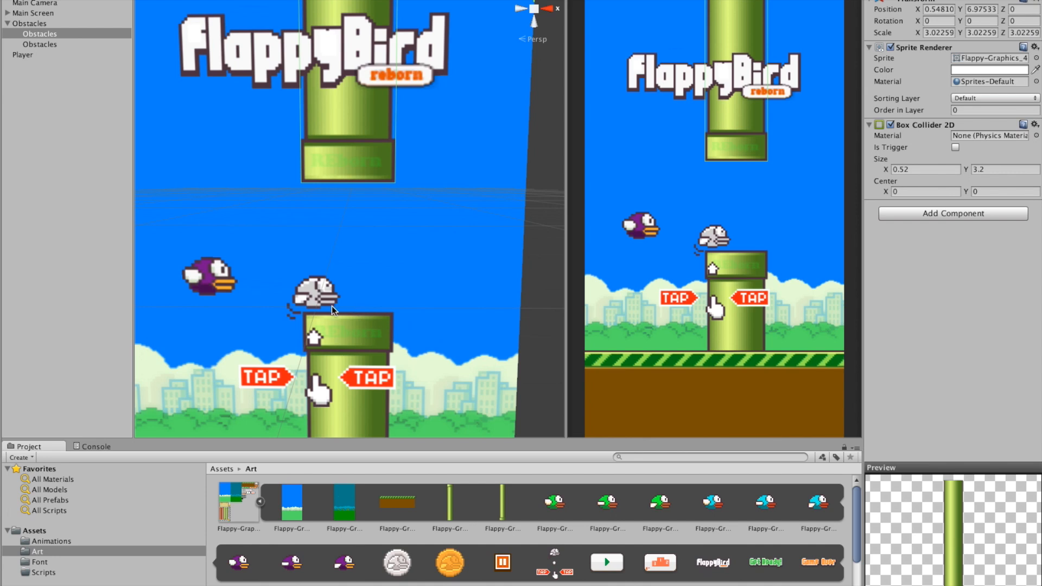
click(54, 44)
click(928, 132)
click(911, 228)
click(933, 216)
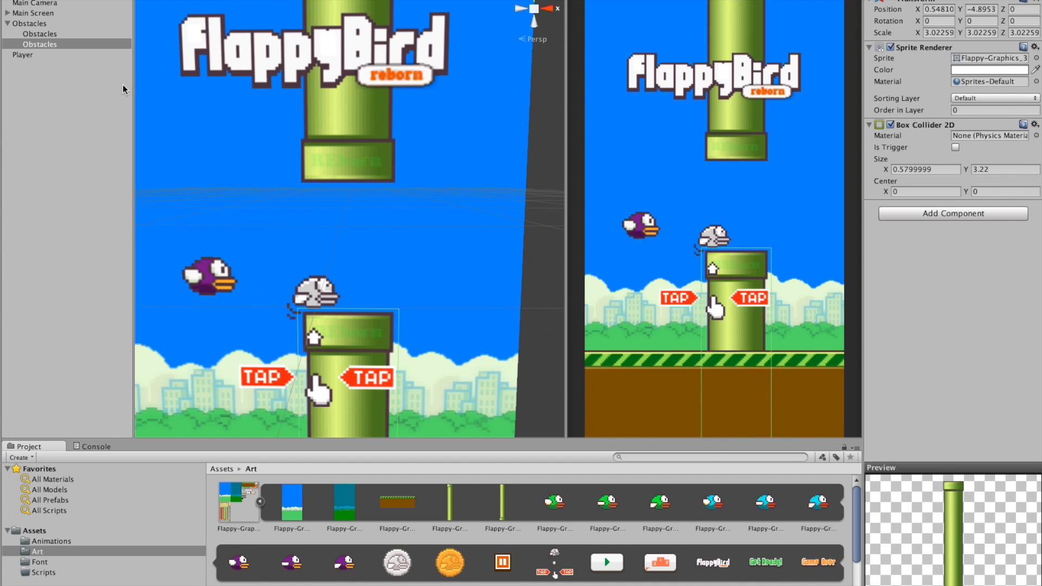
Step: Inspect the Player's Animator and Sprite Renderer settings
click(23, 55)
click(925, 204)
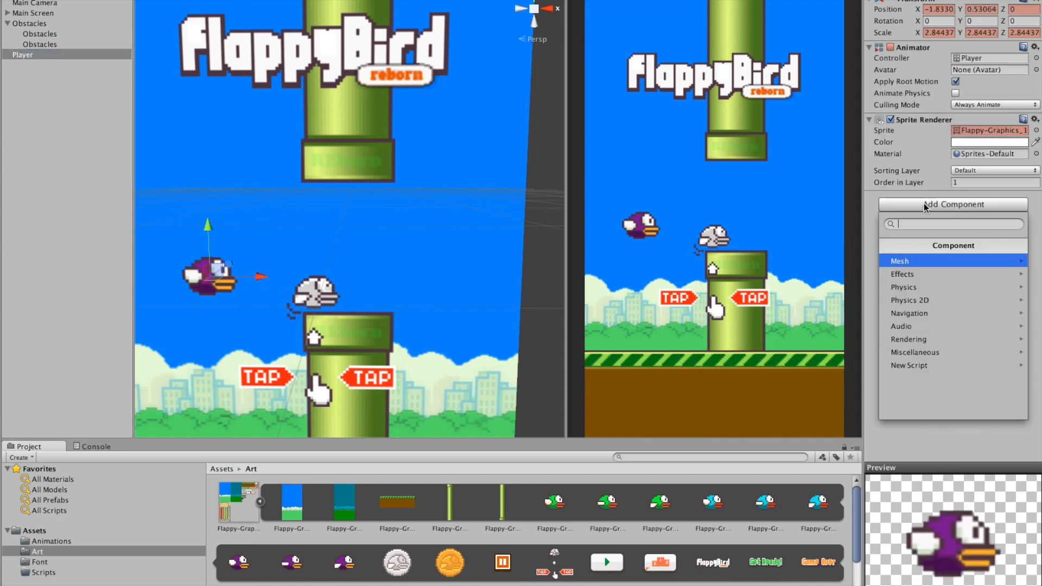
click(942, 23)
click(942, 10)
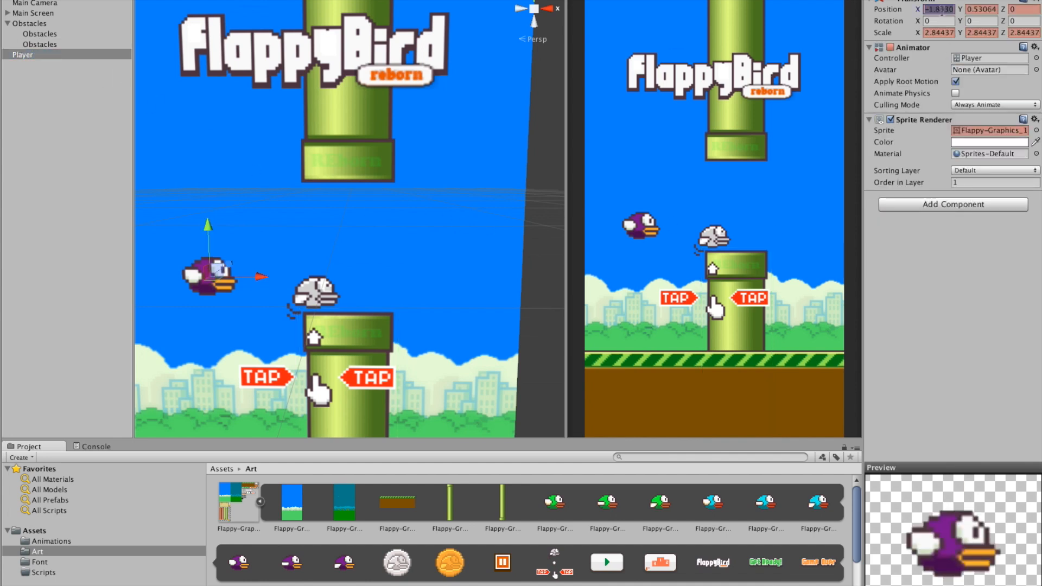
click(890, 48)
click(982, 69)
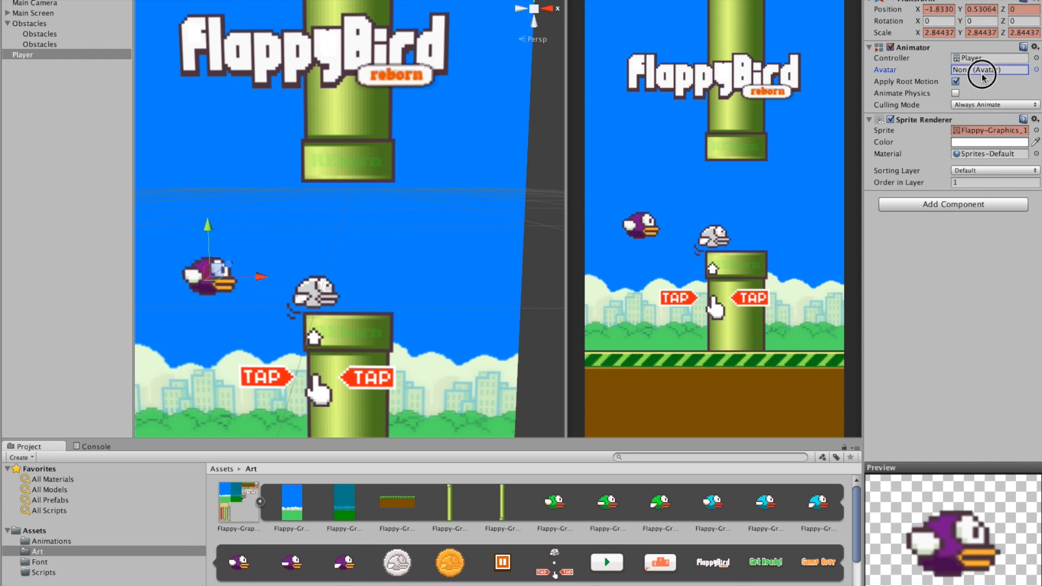
click(955, 121)
click(955, 120)
click(955, 121)
click(869, 120)
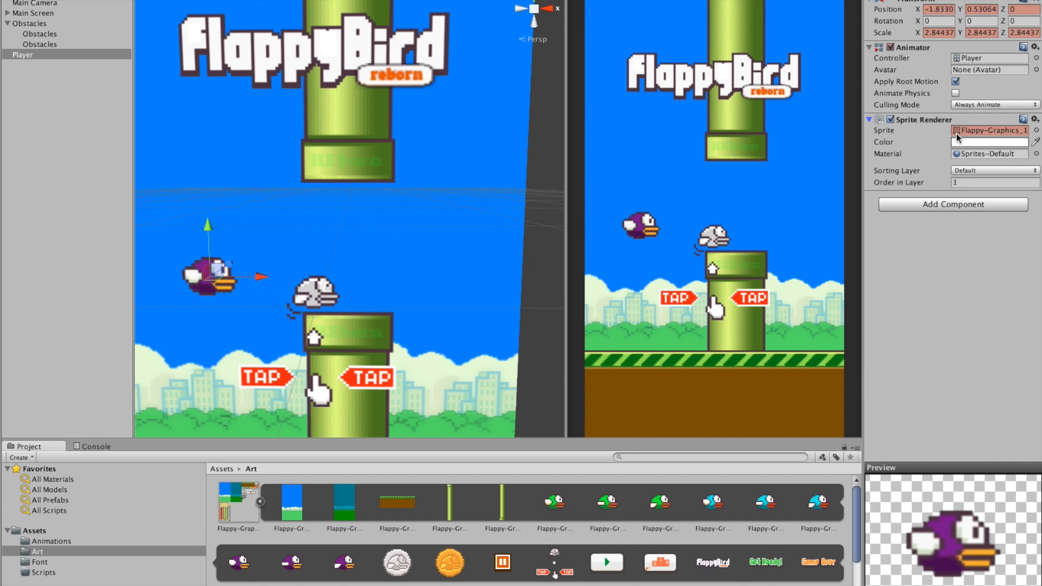
click(978, 131)
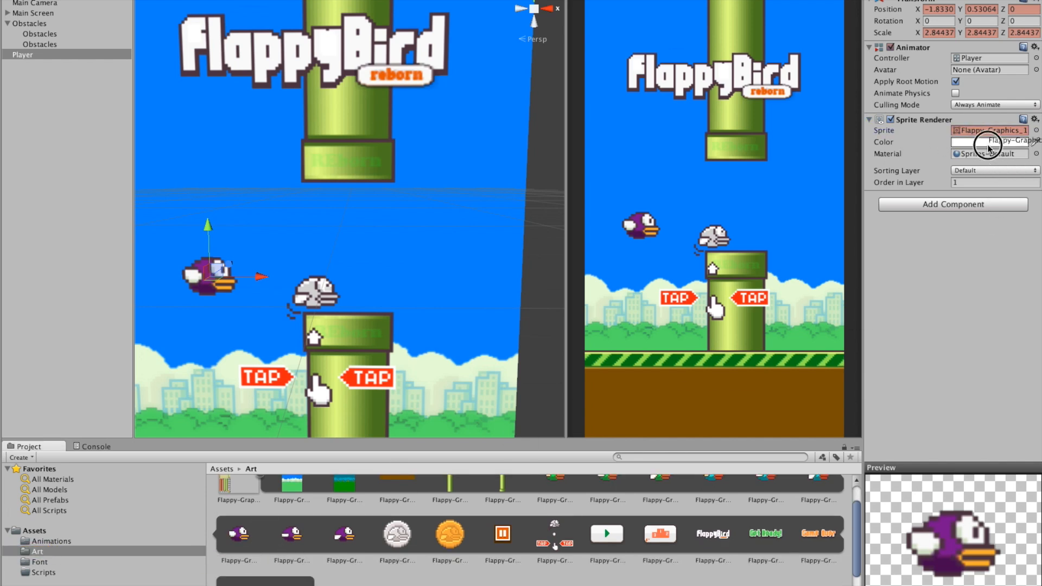
click(947, 11)
Step: Add a Circle Collider 2D component to the Player bird
click(895, 227)
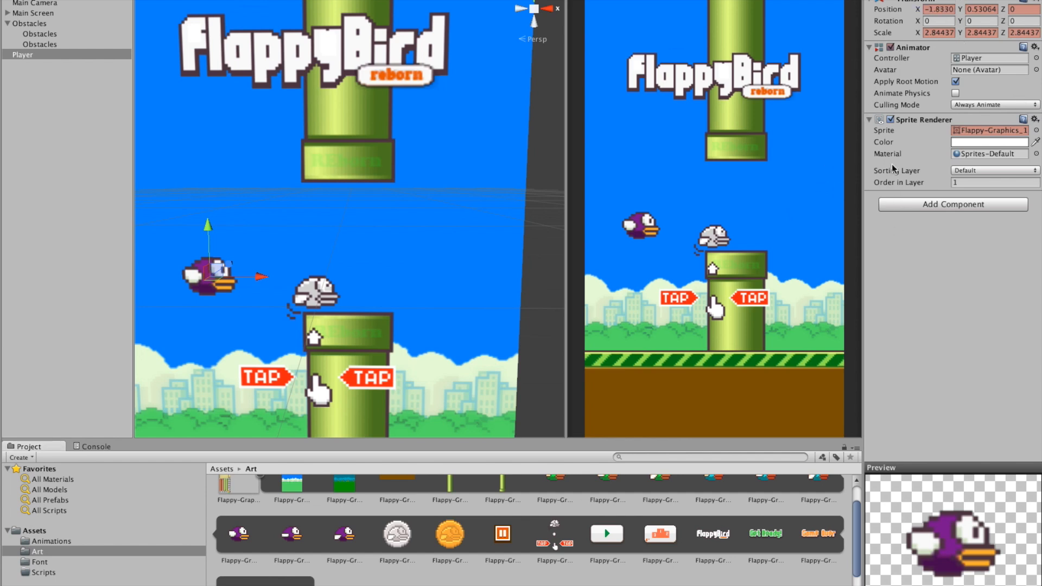
click(922, 211)
click(933, 300)
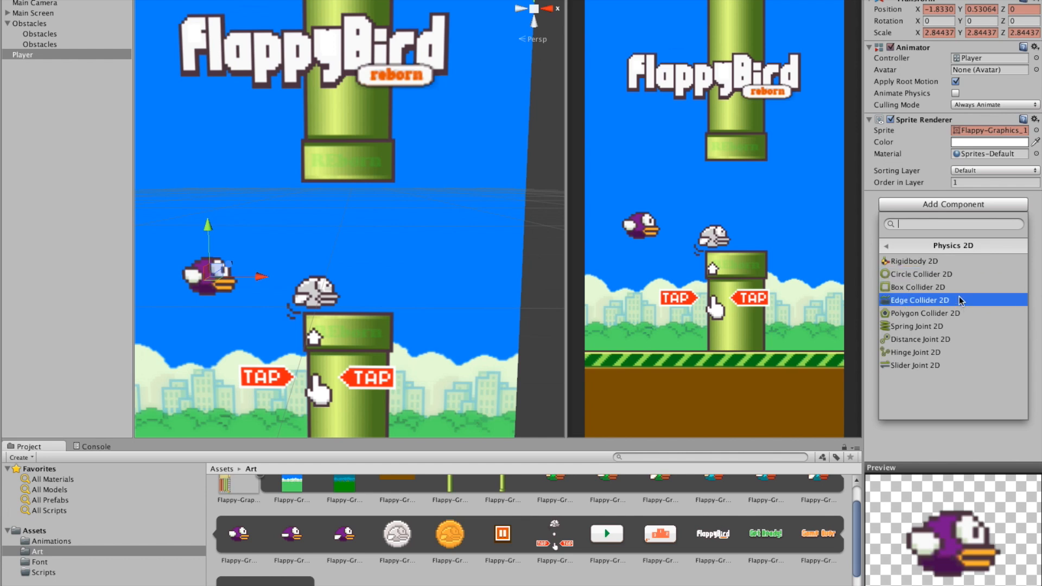
click(931, 274)
key(r)
drag(208, 278, 210, 286)
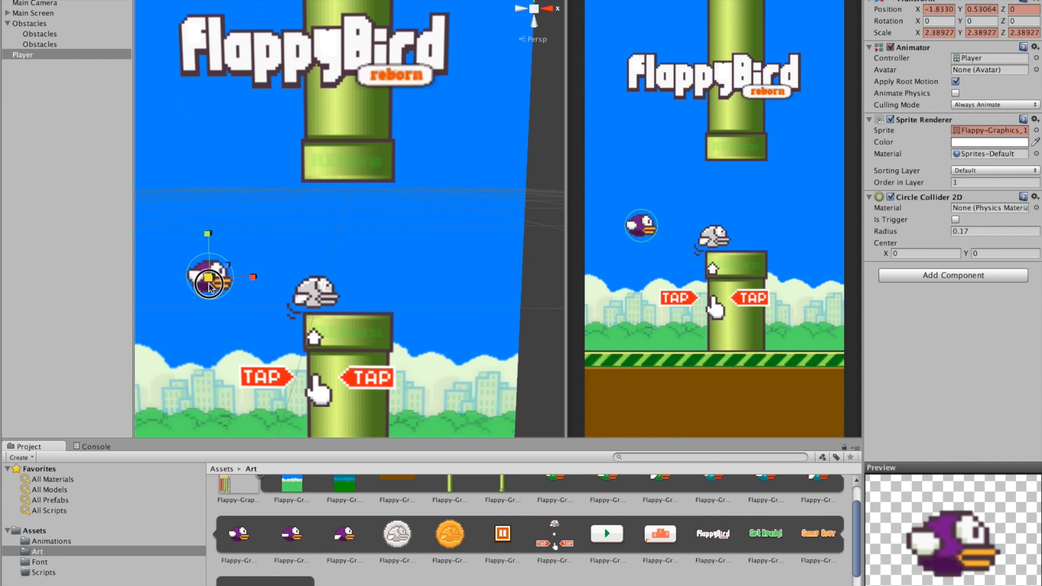
key(super+z)
Step: Set the Player's circle collider radius to 0.14
click(913, 229)
drag(913, 229, 913, 233)
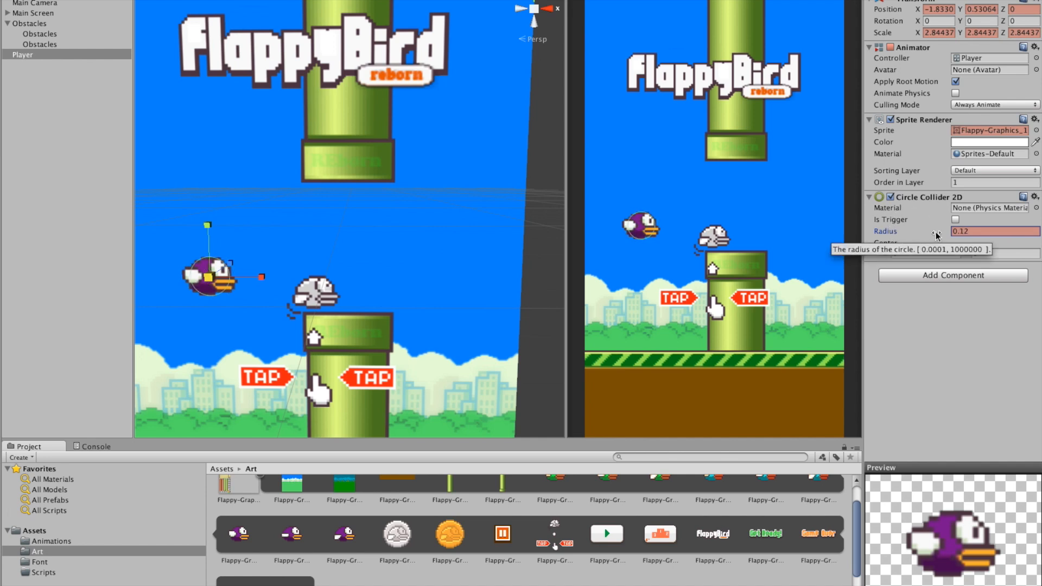
click(975, 233)
text(0.14)
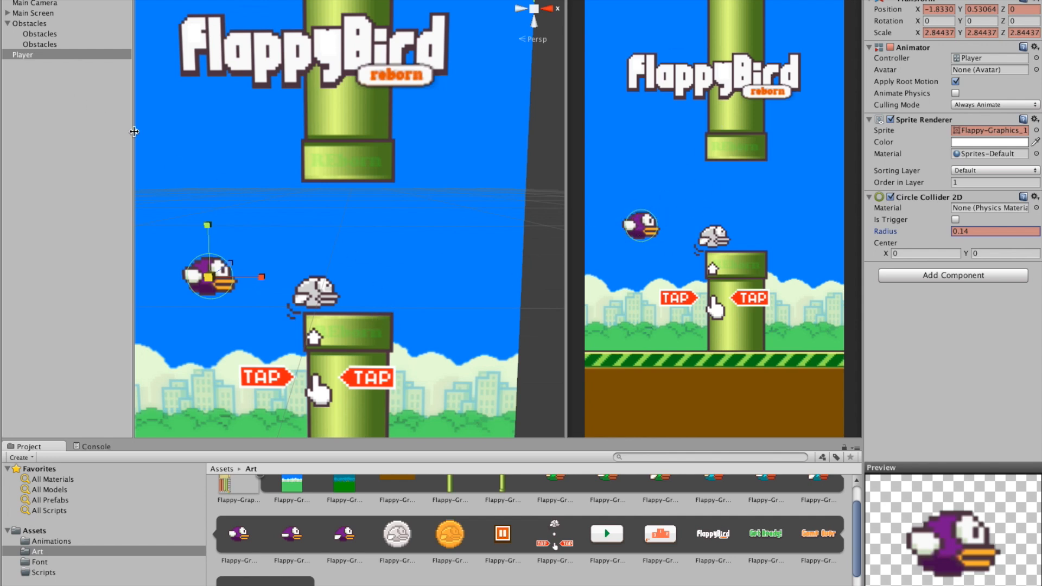
Step: Add a Rigidbody 2D component to the Player
key(w)
click(953, 275)
click(938, 370)
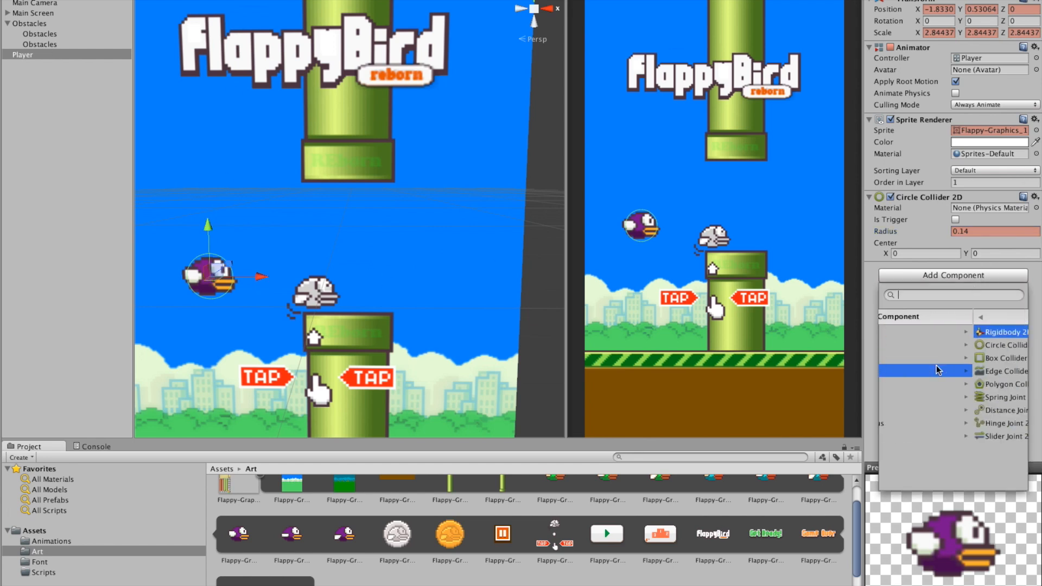
click(951, 332)
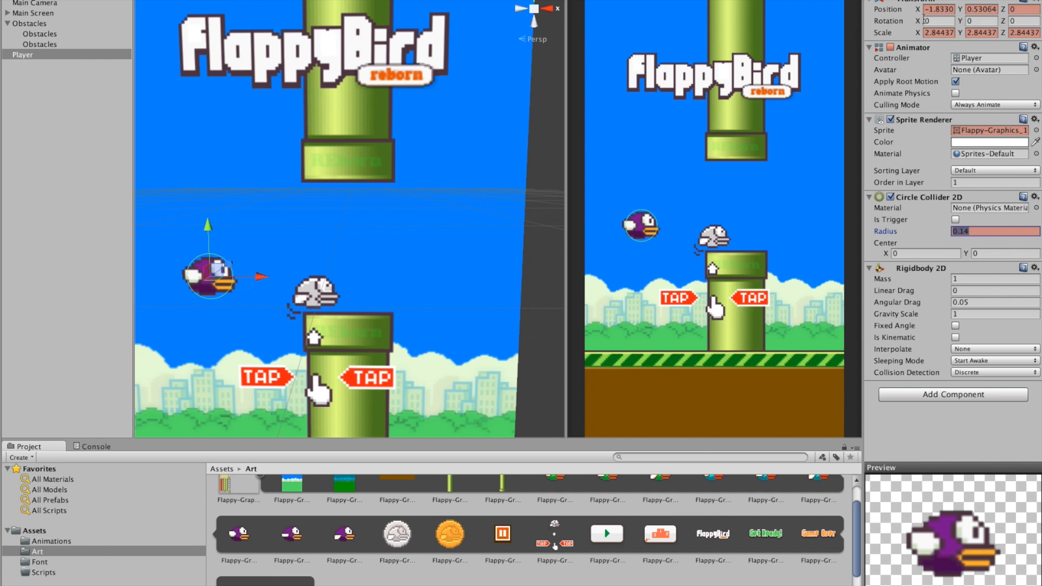
Step: Collapse the Player's component panels in the Inspector
click(893, 47)
click(929, 409)
click(870, 48)
click(869, 59)
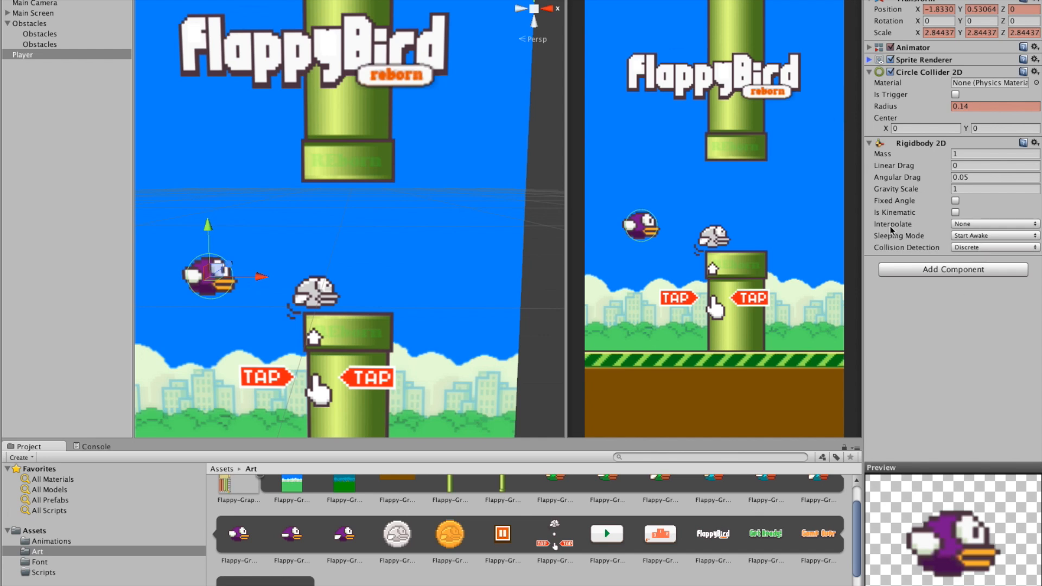
click(869, 143)
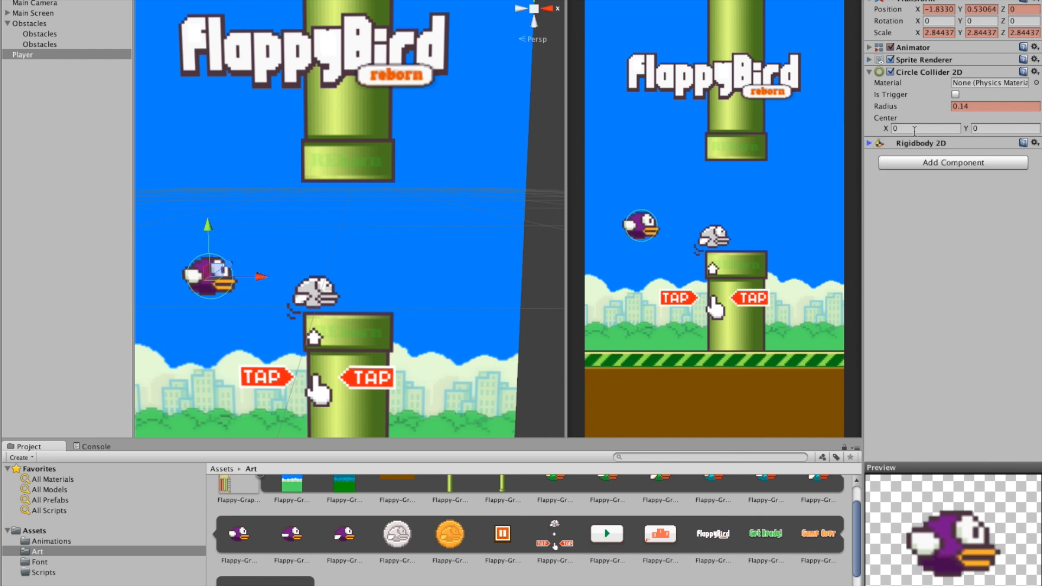
click(869, 72)
scroll(368, 538, up, 2)
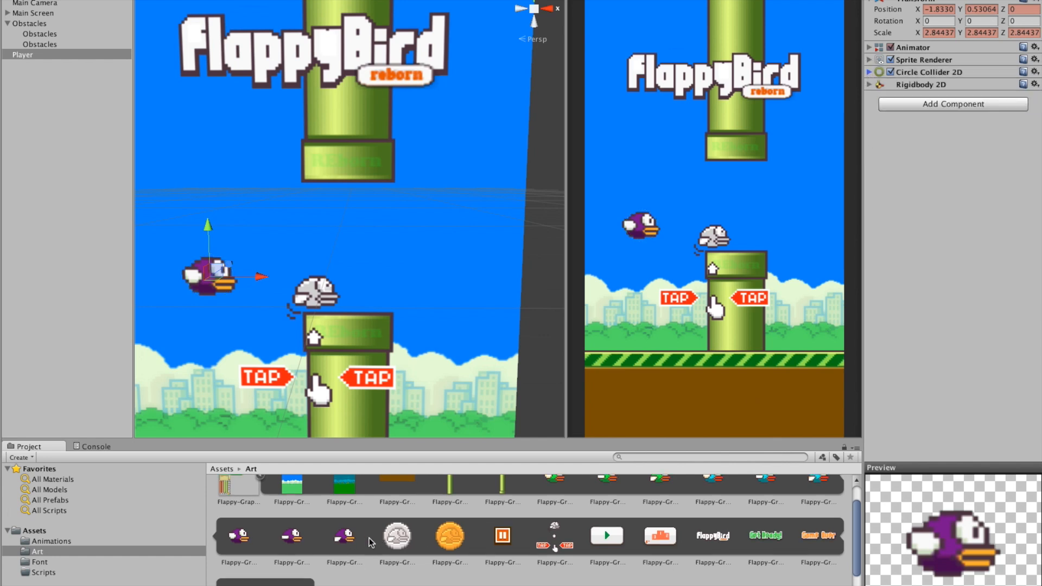
Step: Create an empty GameObject inside Obstacles and name it ObstacleObject
click(260, 485)
scroll(416, 401, down, 5)
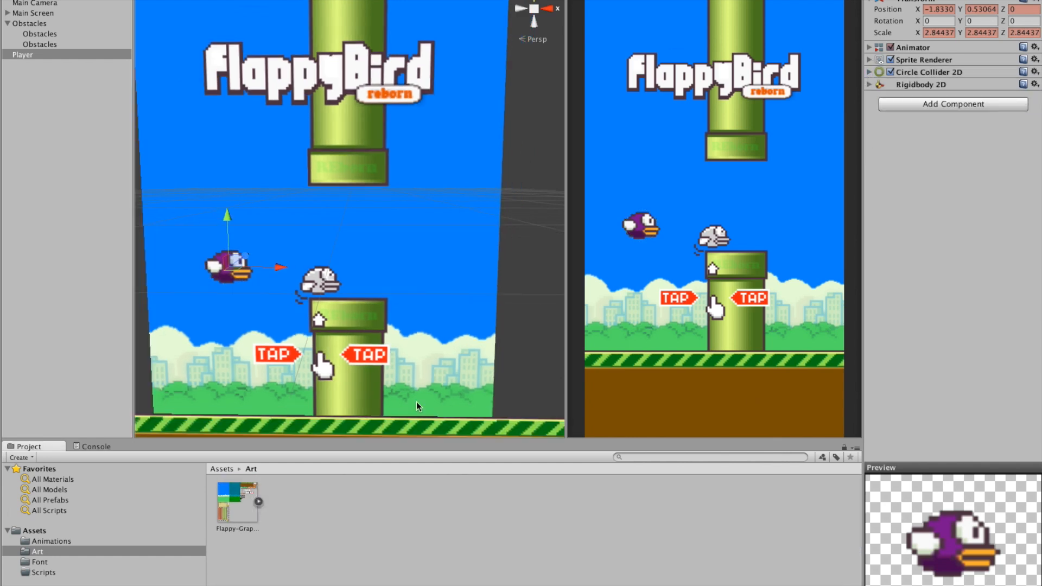
click(7, 24)
click(9, 24)
right_click(34, 25)
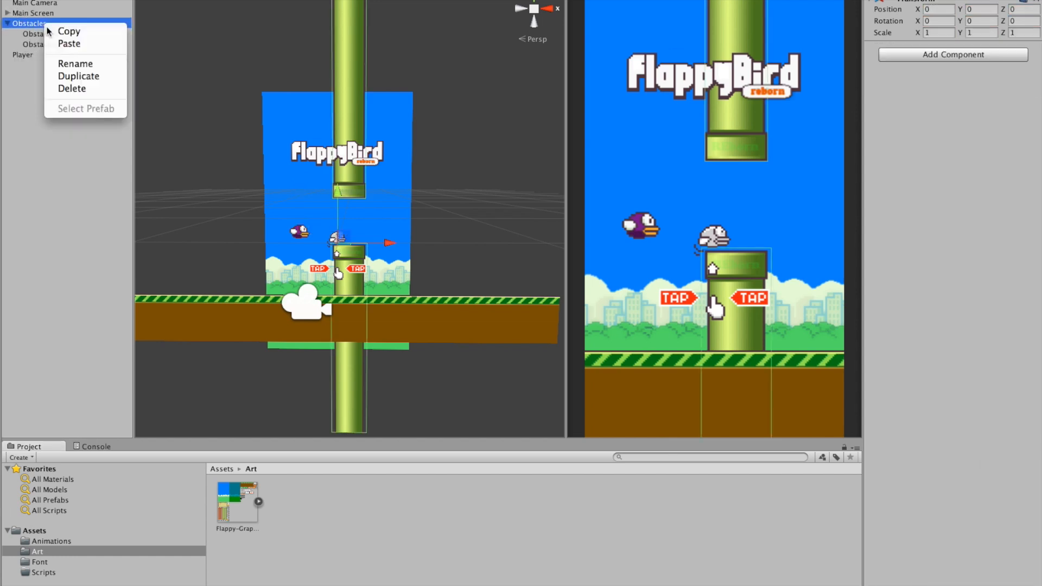
click(70, 31)
click(188, 0)
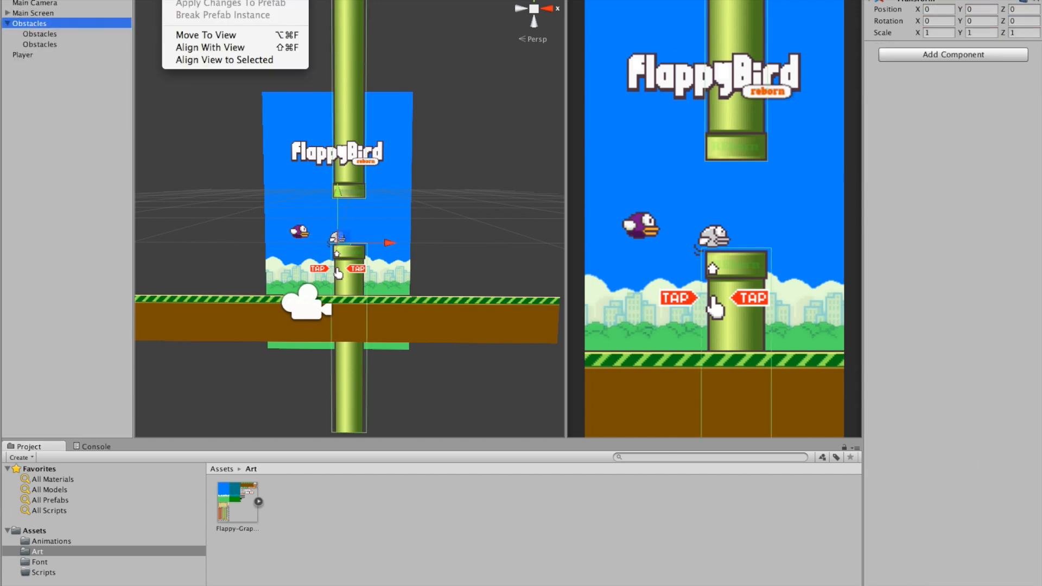
click(190, 0)
drag(37, 1, 34, 33)
click(944, 0)
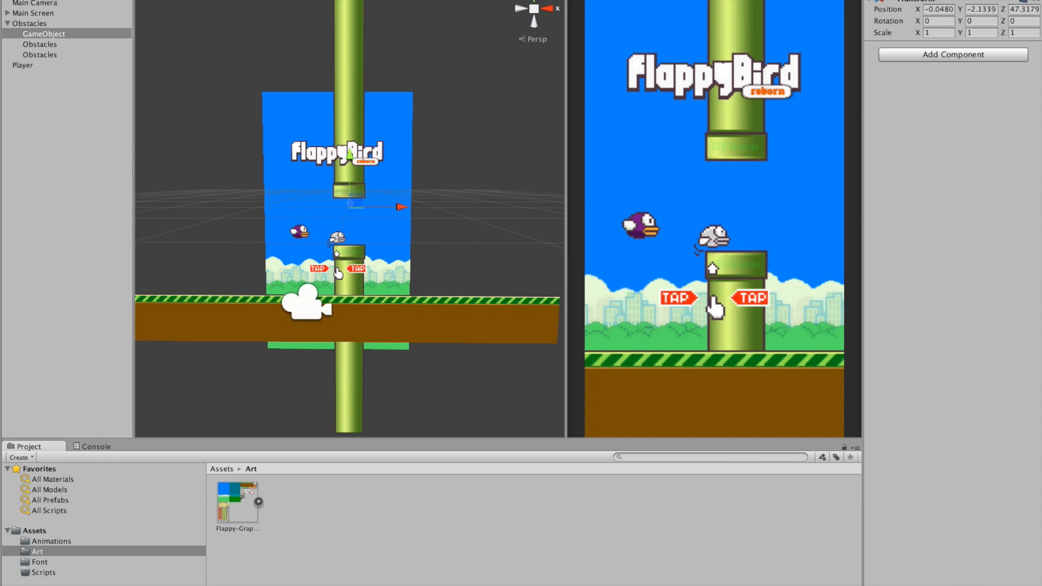
key(Return)
Step: Nest both pipe objects inside ObstacleObject
click(60, 43)
shift+click(64, 54)
drag(64, 54, 54, 34)
click(55, 34)
right_click(57, 35)
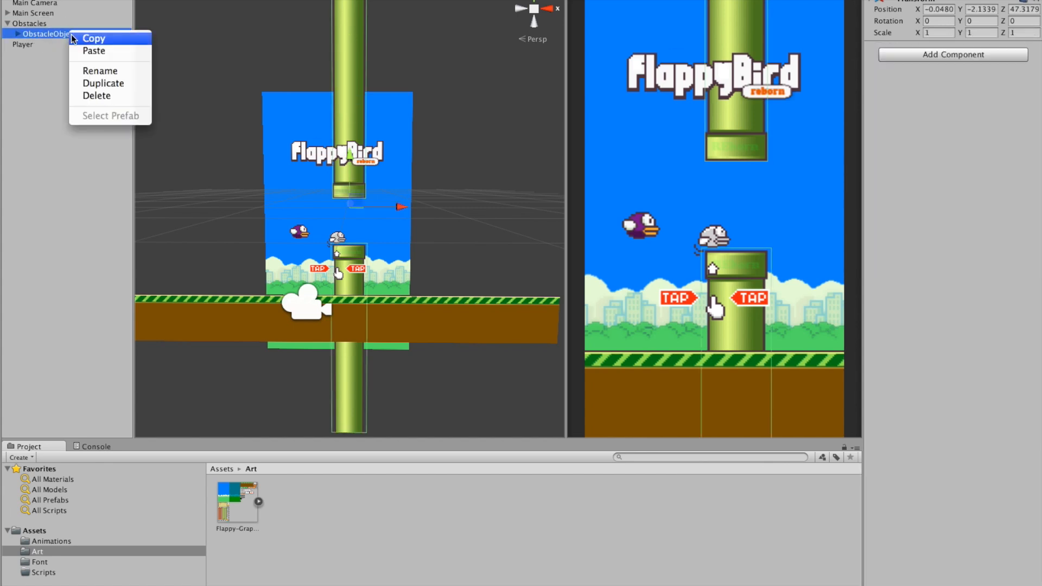
Step: Duplicate ObstacleObject twice so there are three obstacle pairs
click(112, 84)
right_click(56, 46)
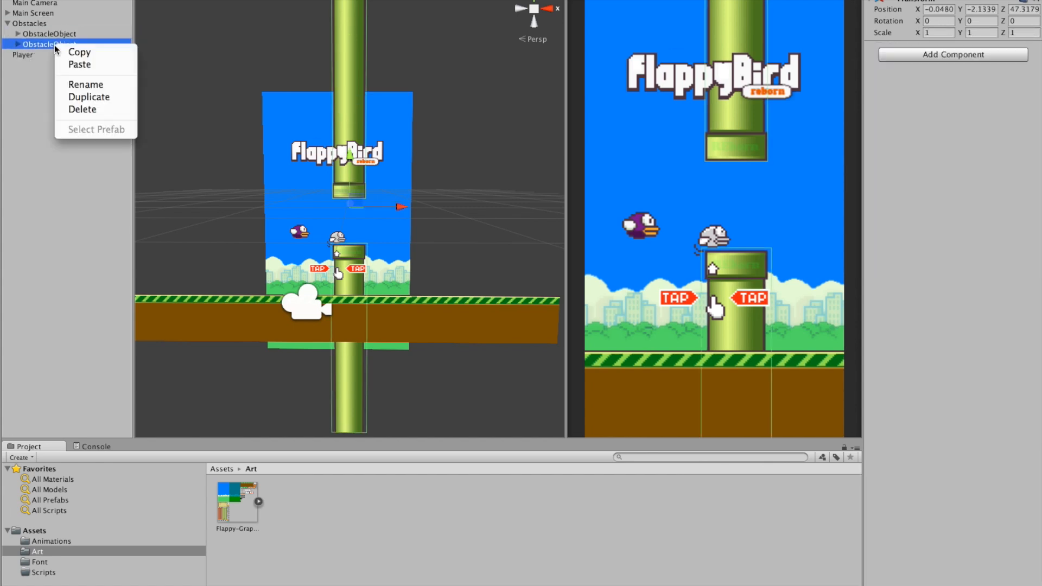
click(98, 95)
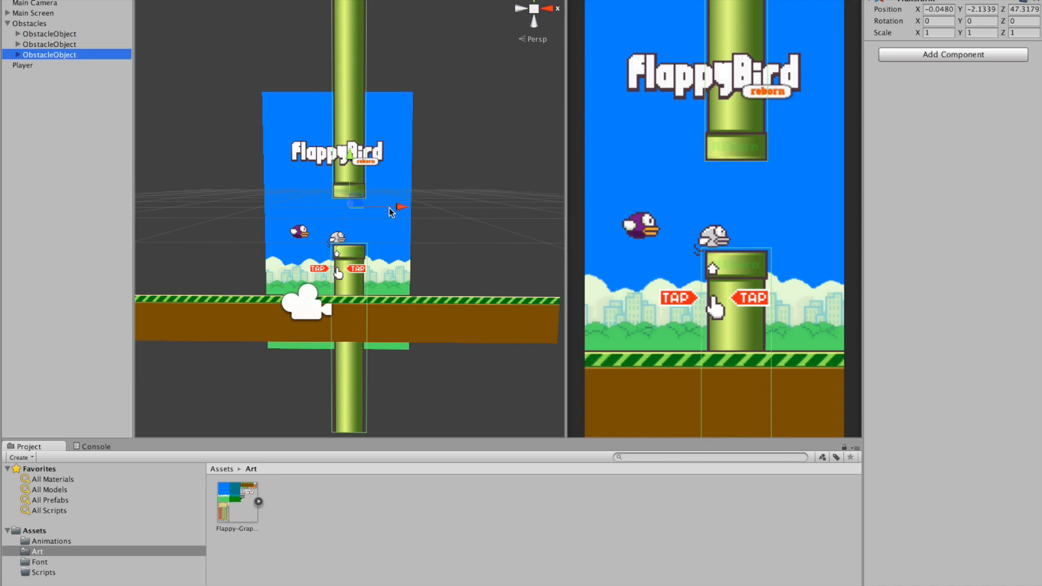
Step: Set the first ObstacleObject's X position to 0
mouse_move(391, 205)
mouse_down()
mouse_move(477, 204)
mouse_move(389, 217)
mouse_up()
click(61, 33)
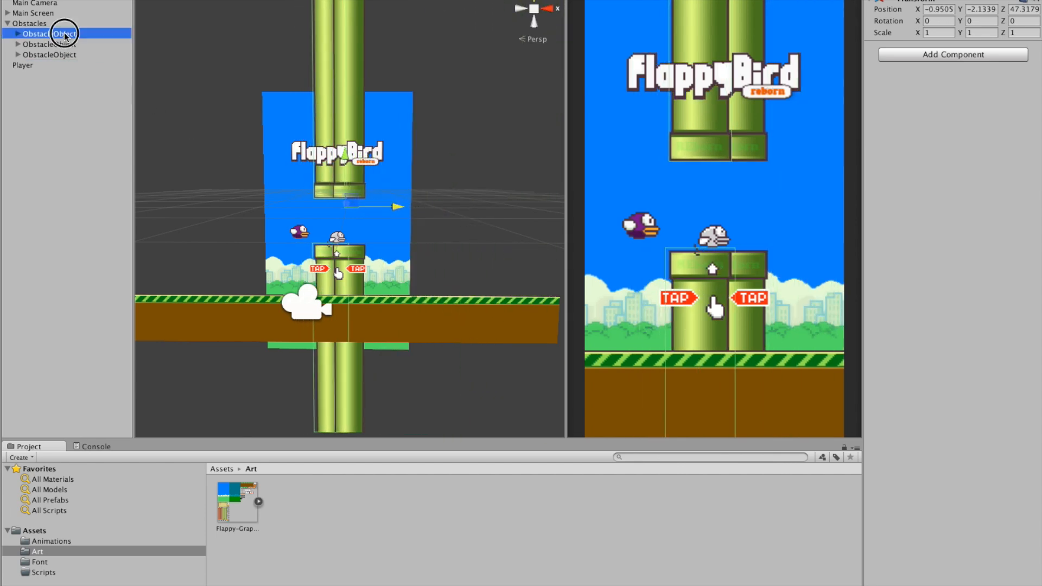
click(941, 8)
text(0)
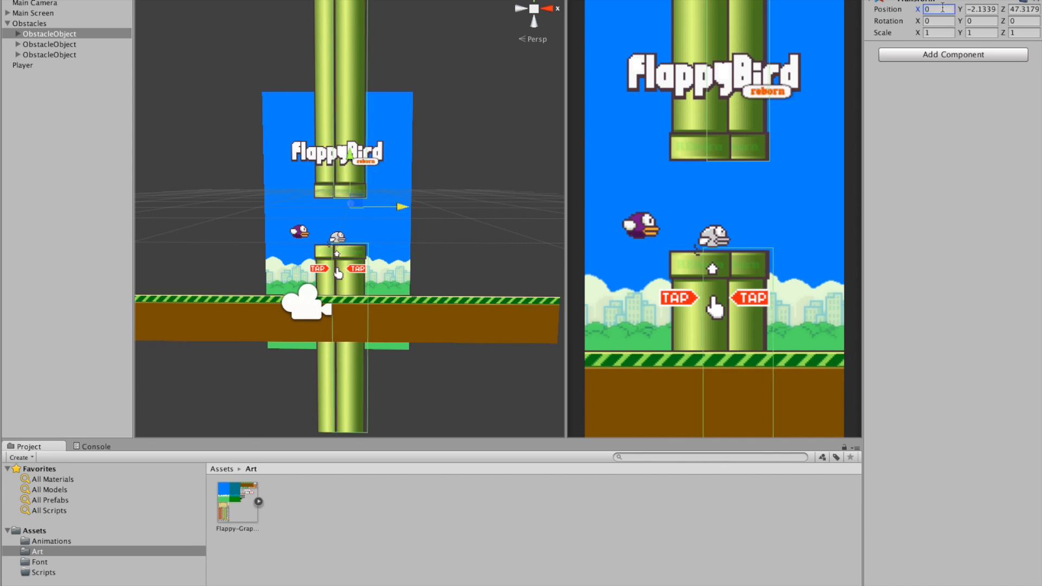
Step: Set the second ObstacleObject's X position to 4
click(111, 45)
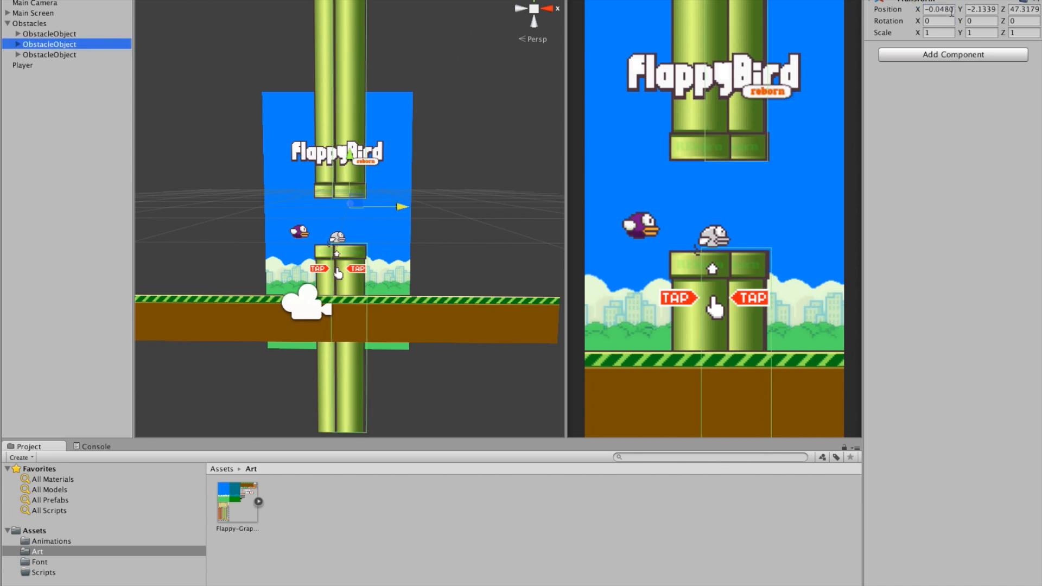
click(941, 9)
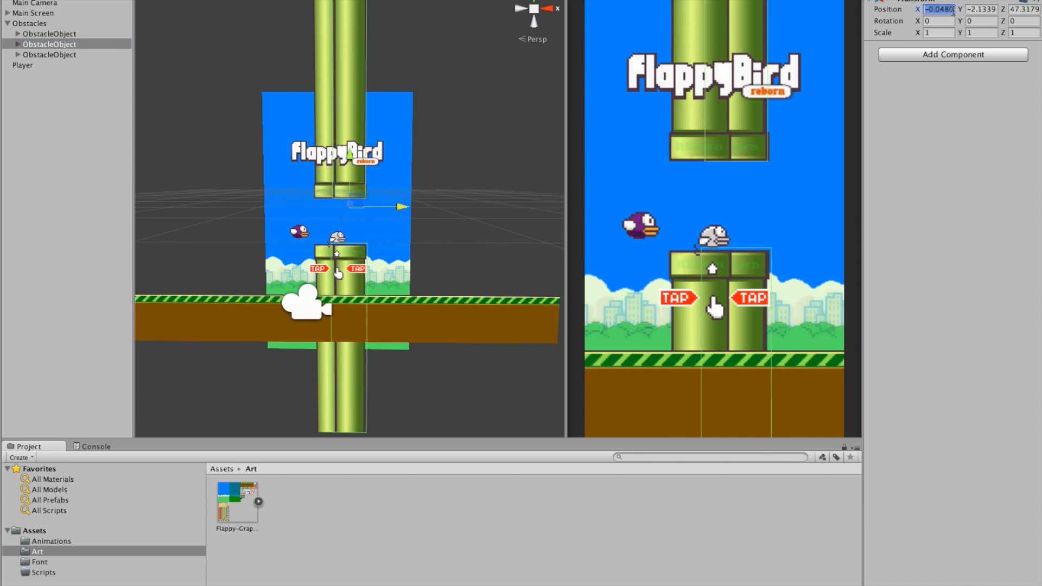
text(0)
key(Return)
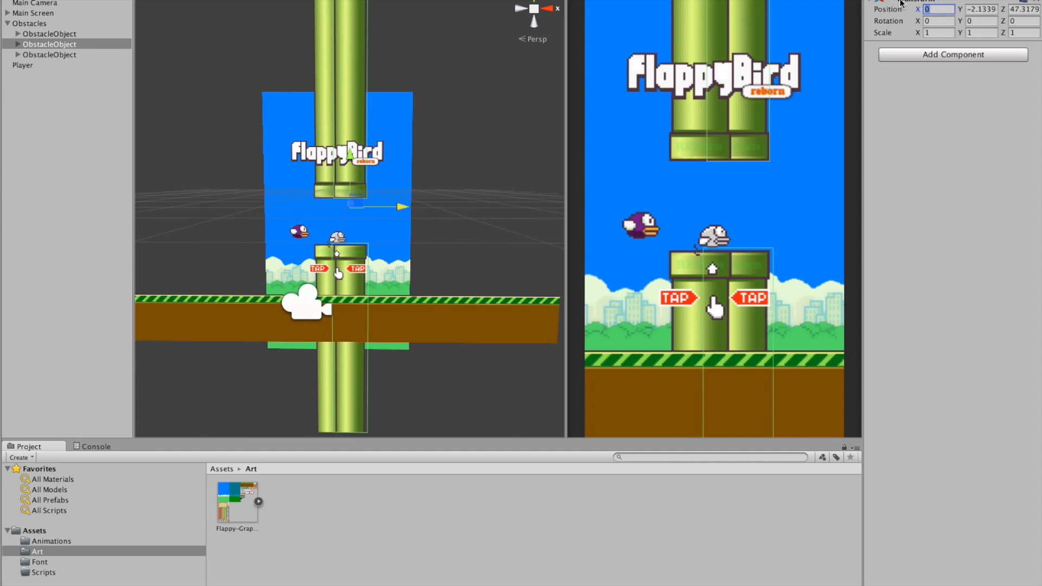
text(4)
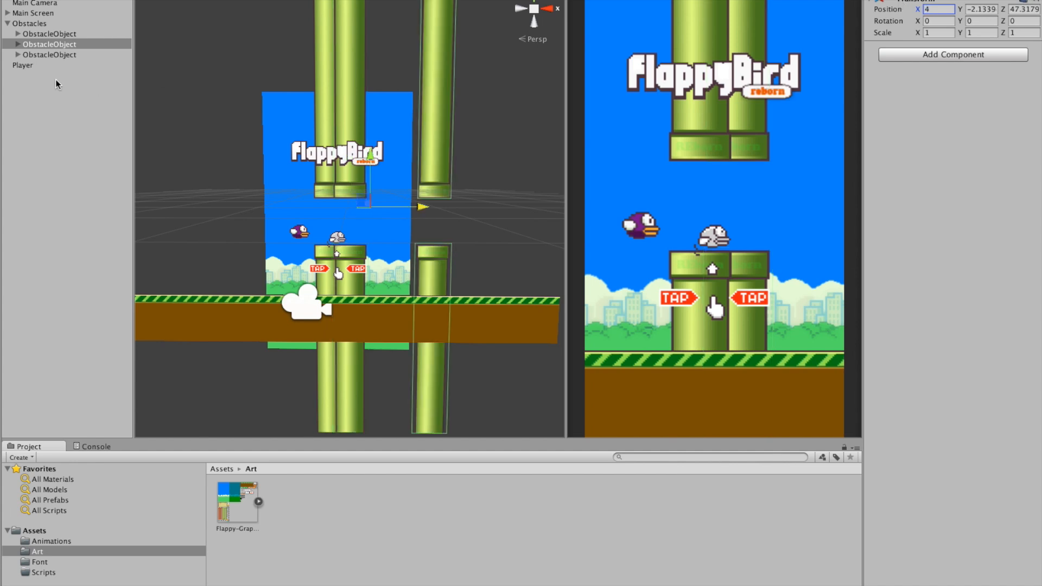
Step: Set the third ObstacleObject's X position to 8
click(54, 55)
click(932, 9)
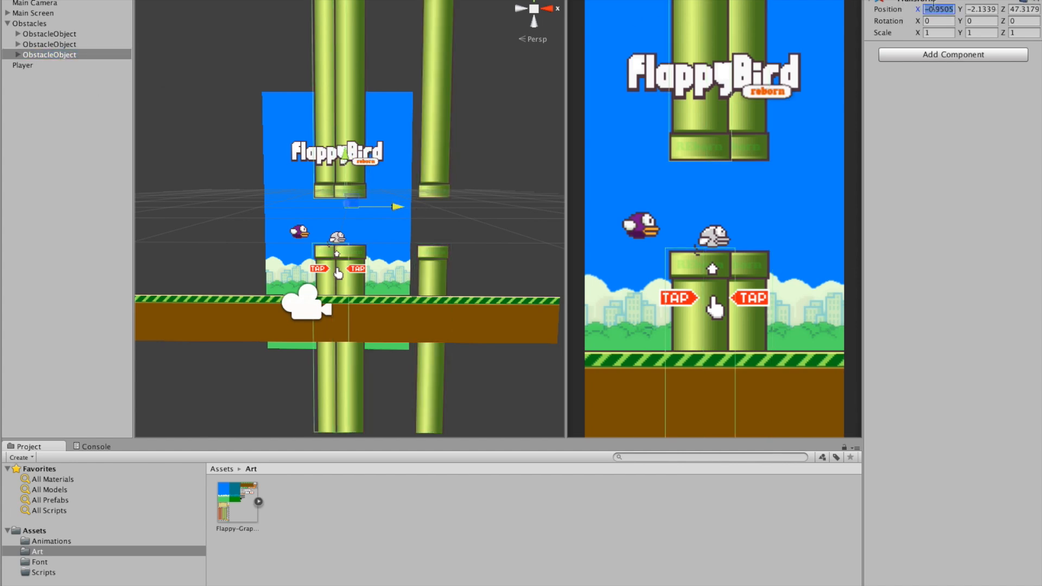
text(8)
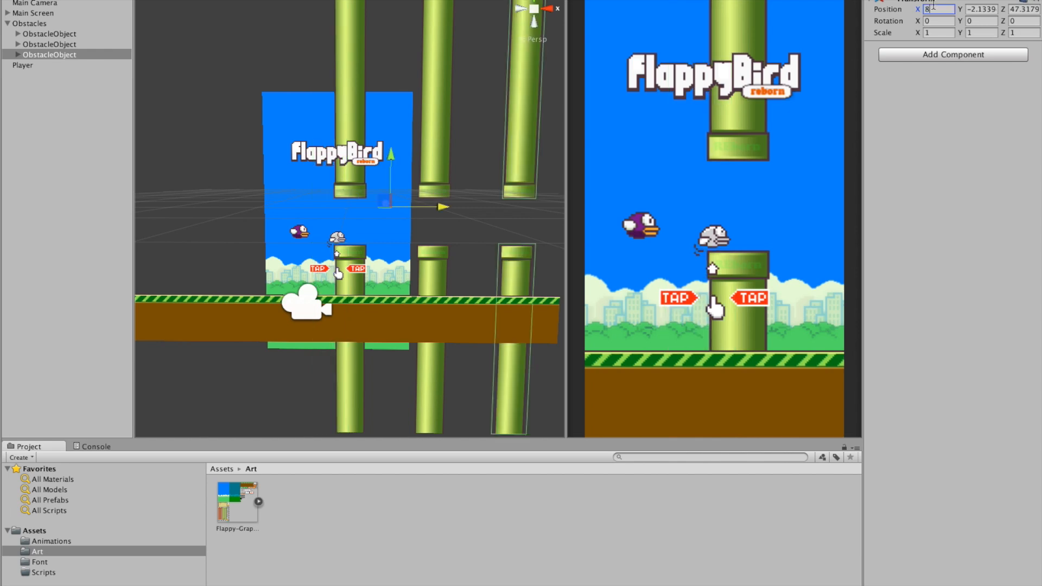
Step: Examine the Ground objects and their colliders in the hierarchy and scene view
scroll(428, 242, up, 8)
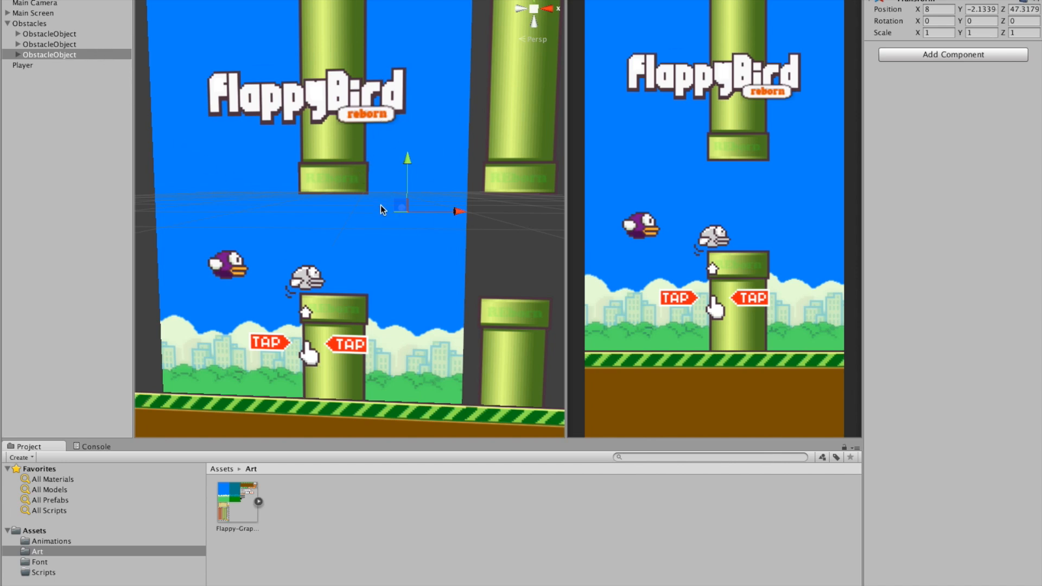
click(59, 2)
click(59, 0)
scroll(46, 16, up, 3)
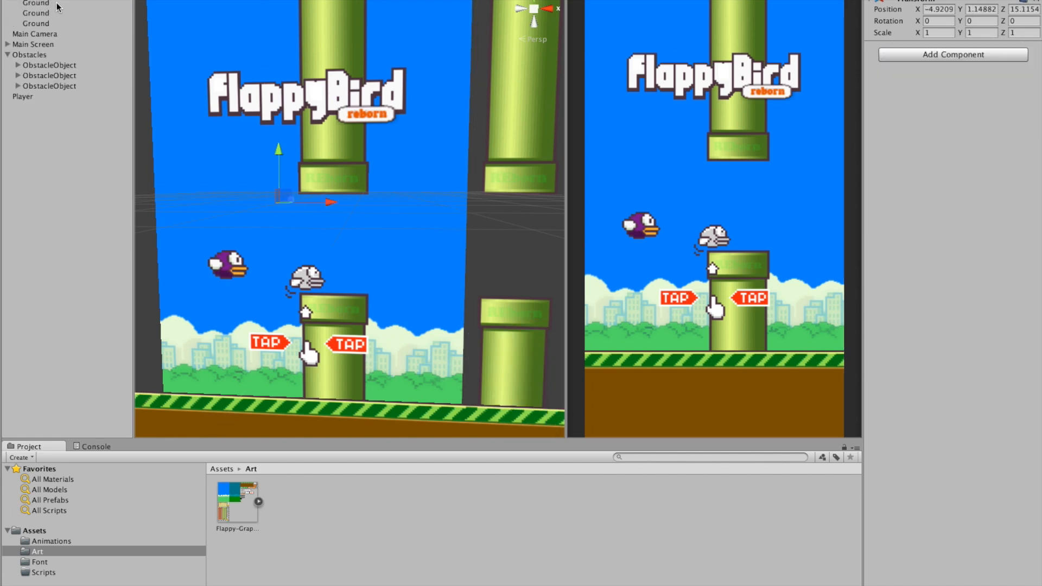
click(58, 3)
click(46, 14)
scroll(46, 17, down, 3)
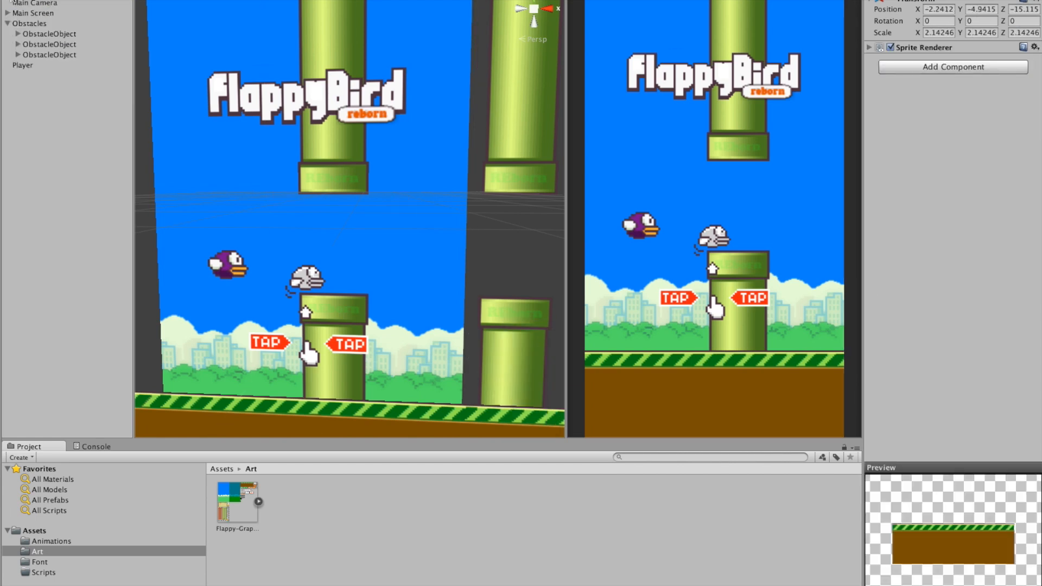
click(49, 36)
right_drag(354, 257, 402, 258)
key(d)
middle_drag(304, 186, 336, 190)
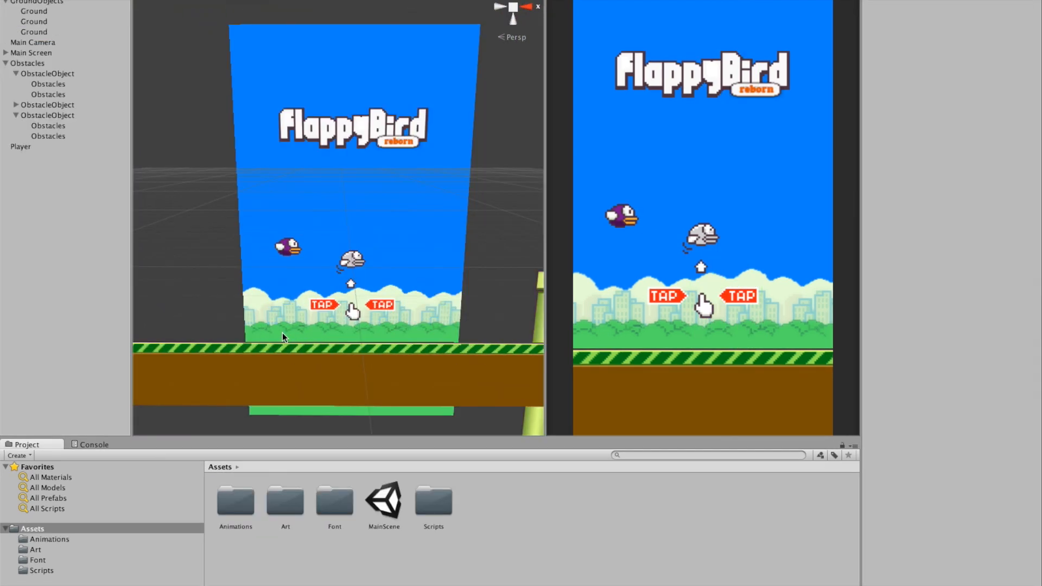
right_drag(281, 333, 290, 357)
click(343, 340)
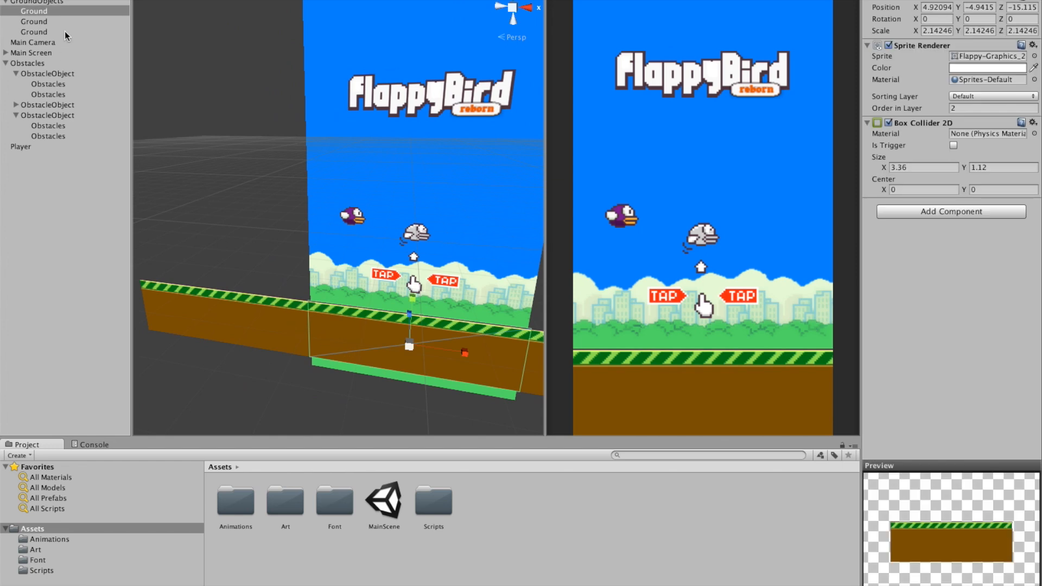
click(49, 21)
click(49, 31)
click(46, 12)
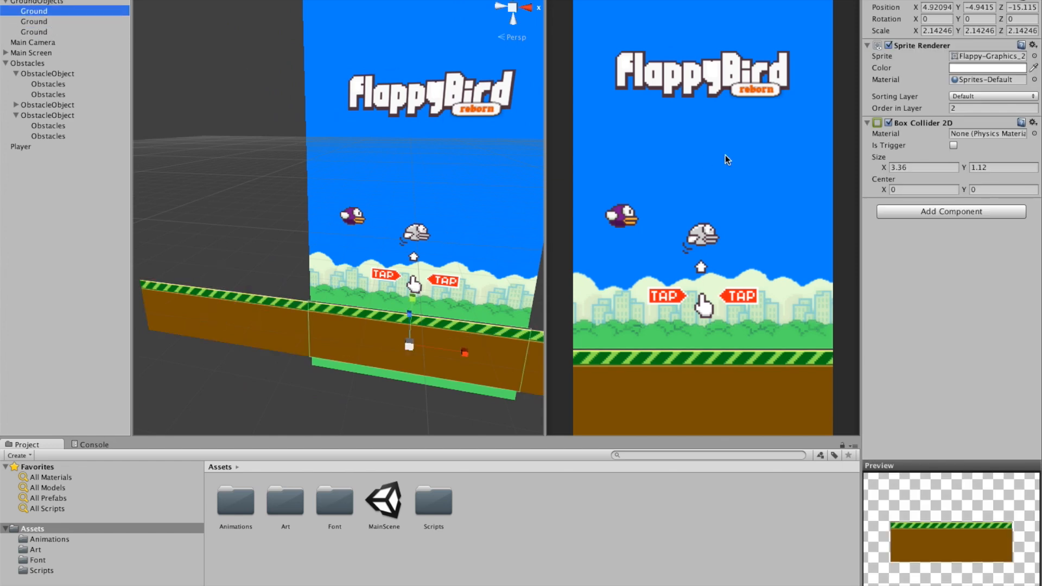
right_drag(341, 320, 332, 225)
key(w)
Step: Enable Is Trigger on the Box Collider 2D of both pipes in the first ObstacleObject
click(335, 239)
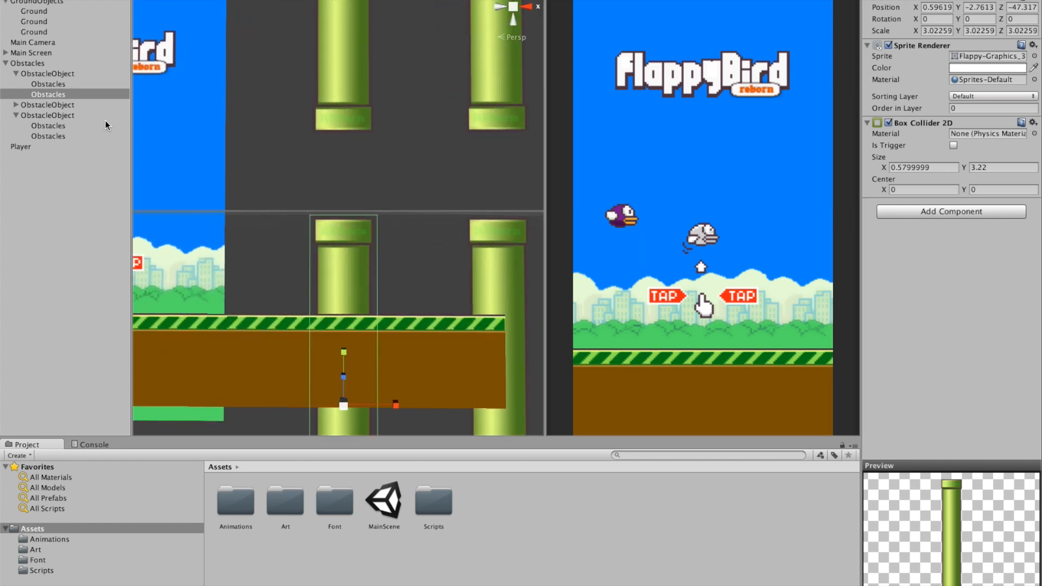
click(70, 85)
click(63, 95)
click(58, 83)
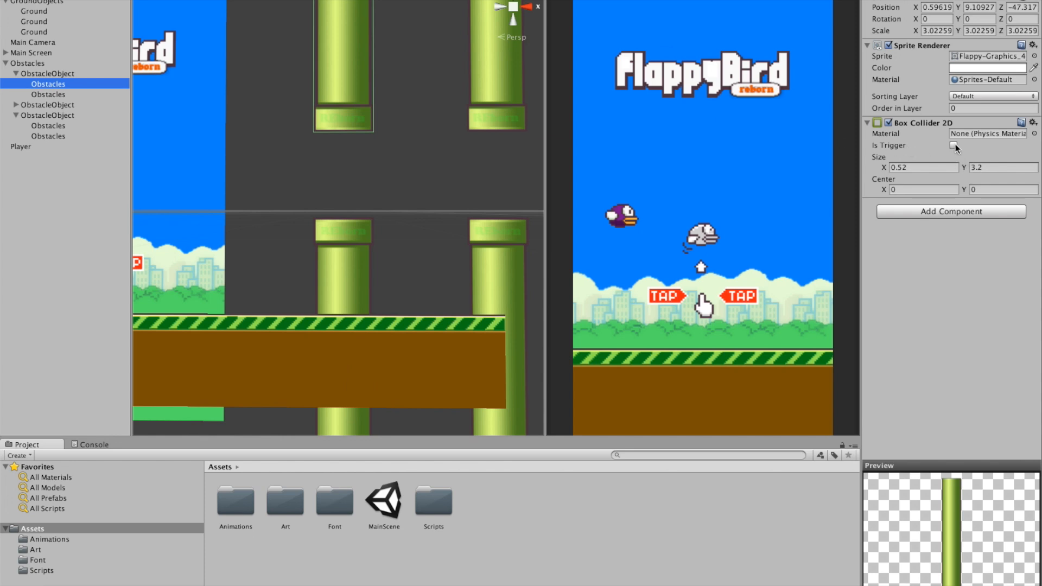
click(953, 146)
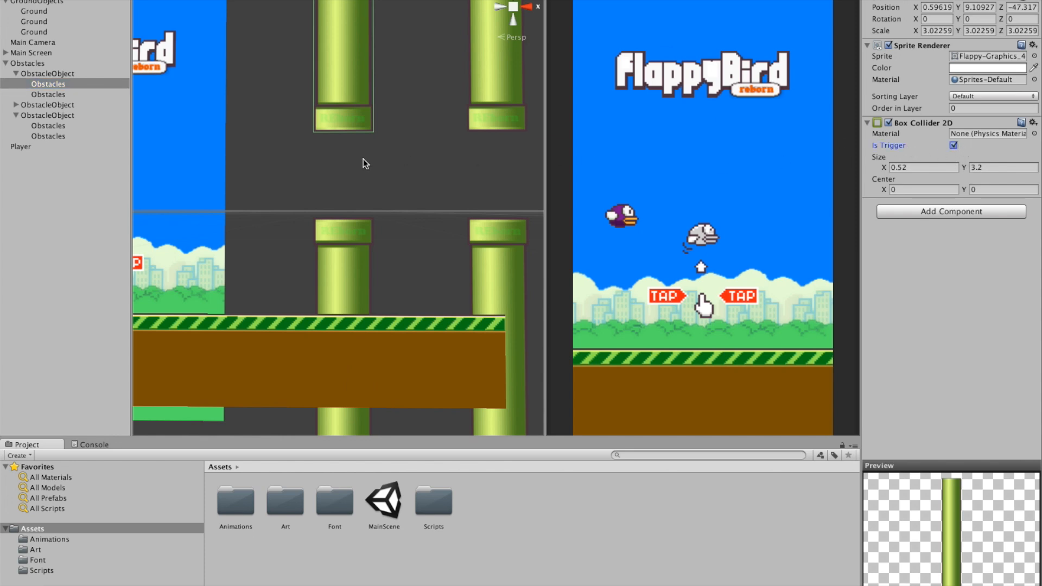
click(68, 94)
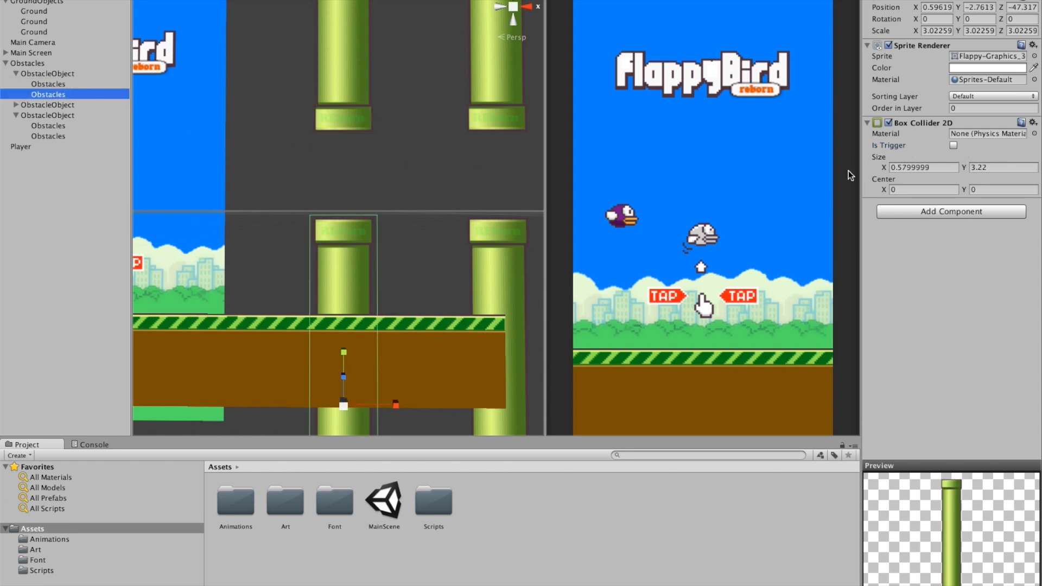
click(954, 146)
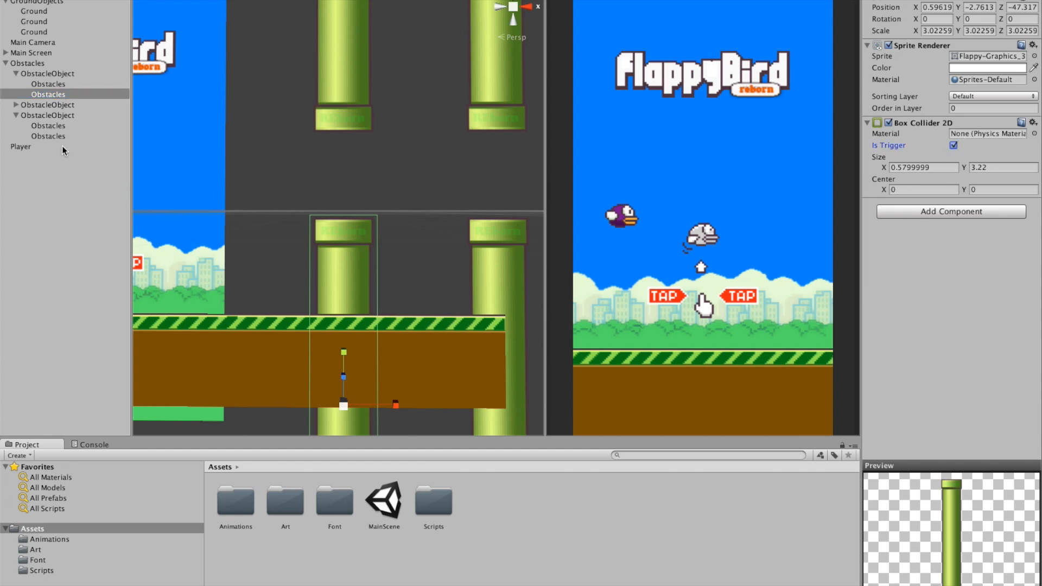
Step: Enable Is Trigger on the Box Collider 2D of both pipes in the second ObstacleObject
click(16, 105)
click(54, 116)
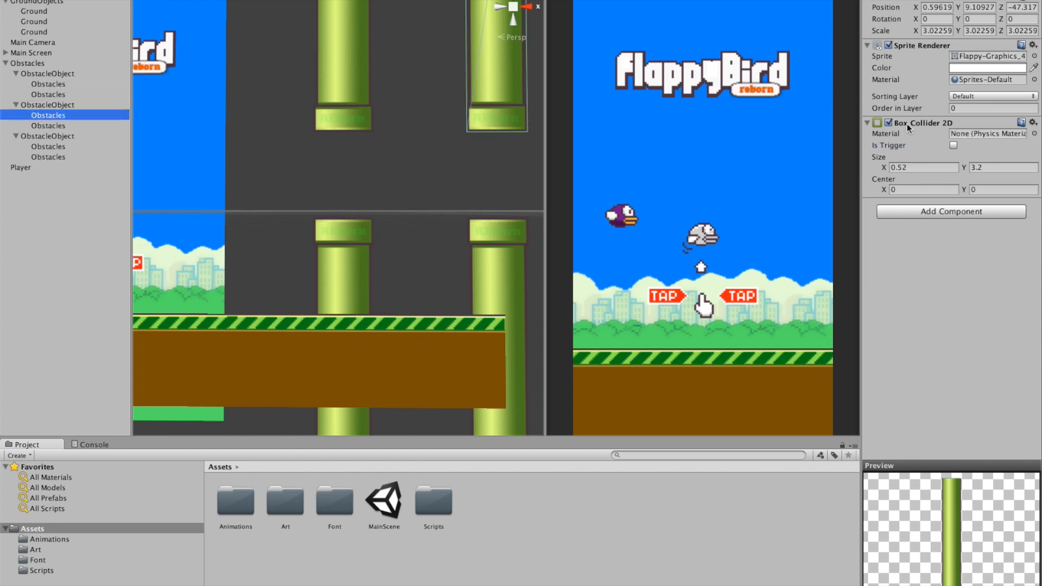
click(953, 146)
click(78, 125)
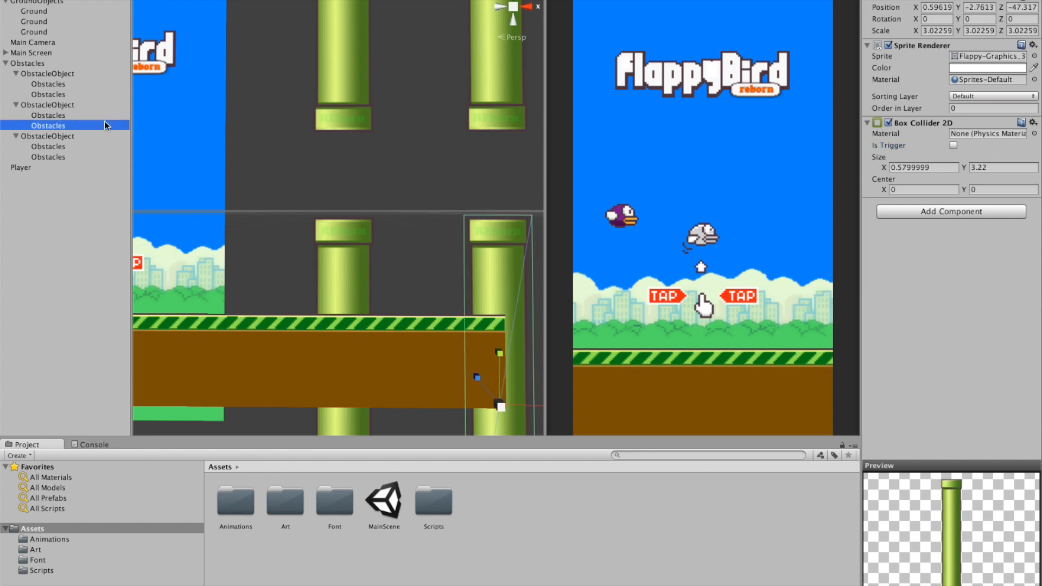
click(954, 146)
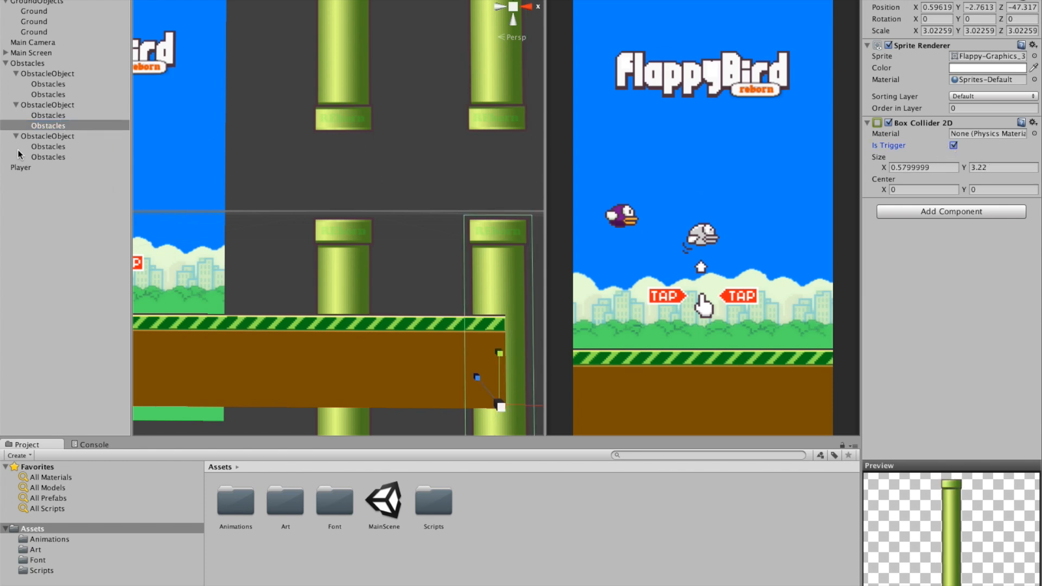
Step: Enable Is Trigger on the Box Collider 2D of both pipes in the third ObstacleObject
click(46, 147)
click(953, 146)
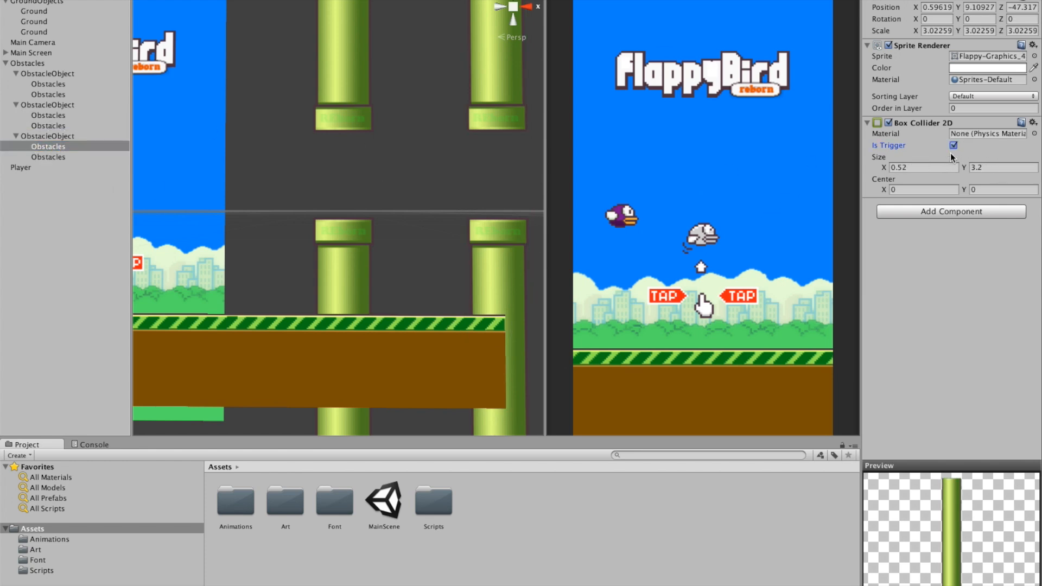
click(71, 156)
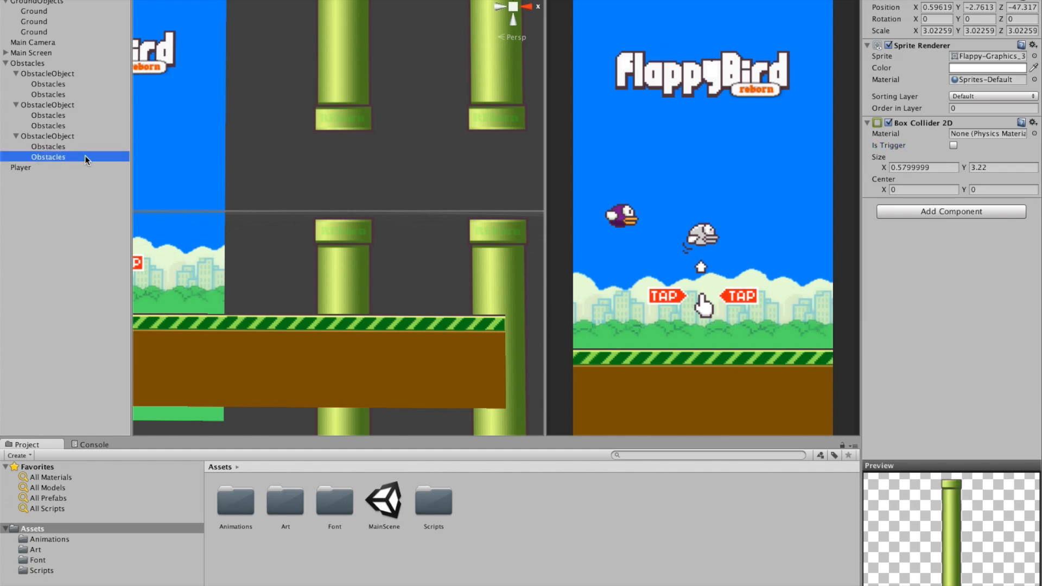
click(953, 145)
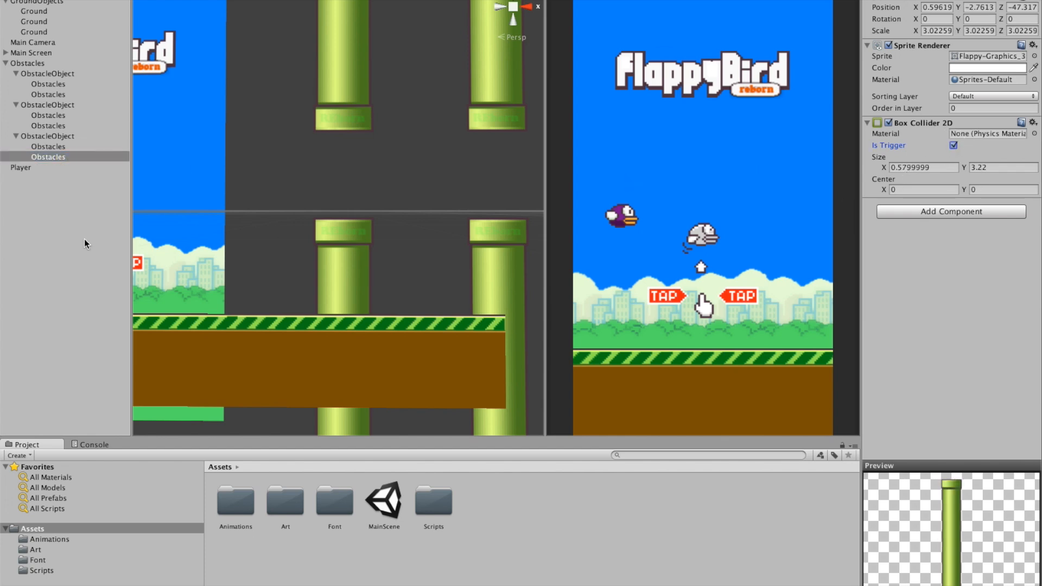
Step: Enable Is Trigger on the Box Collider 2D of the Ground objects
mouse_move(343, 282)
alt+mouse_down()
mouse_move(327, 280)
mouse_move(336, 269)
alt+mouse_up()
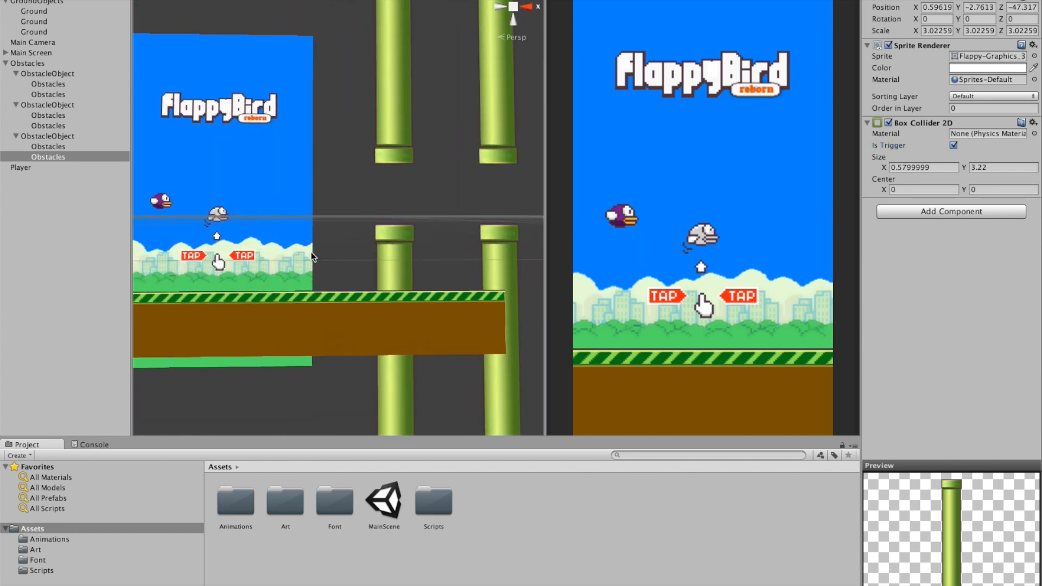
click(295, 217)
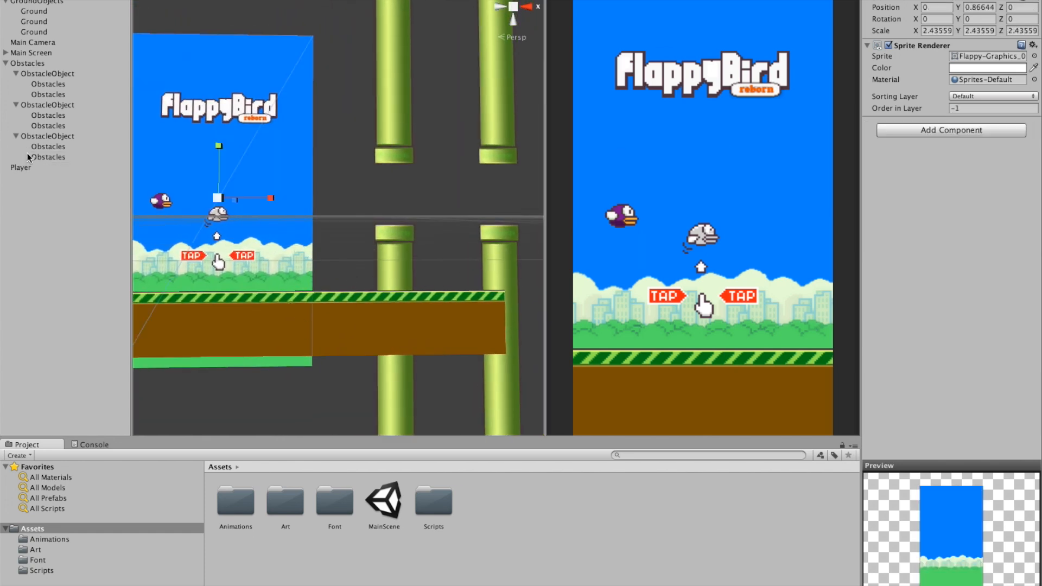
click(40, 23)
click(42, 11)
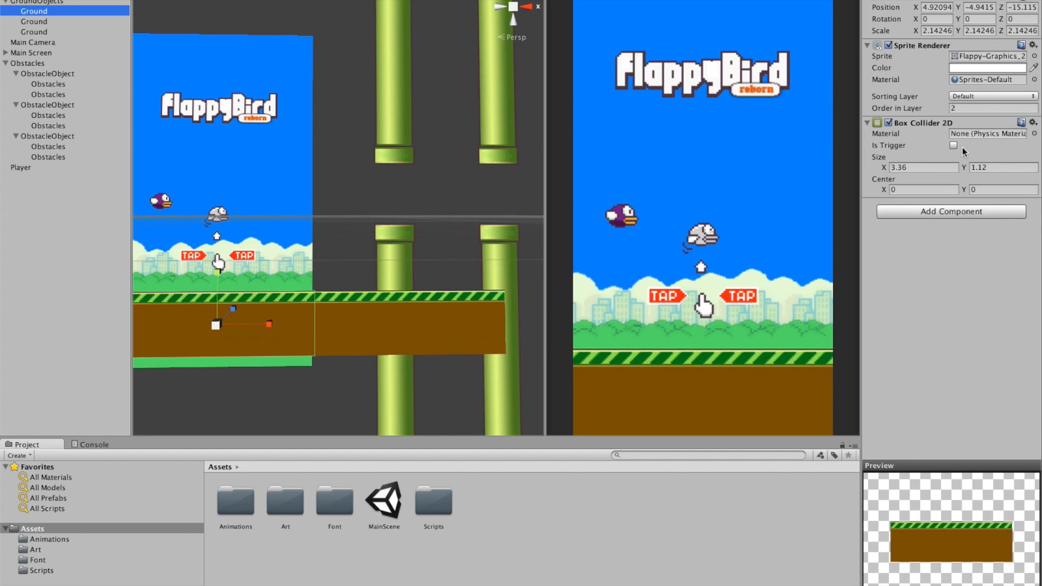
click(350, 298)
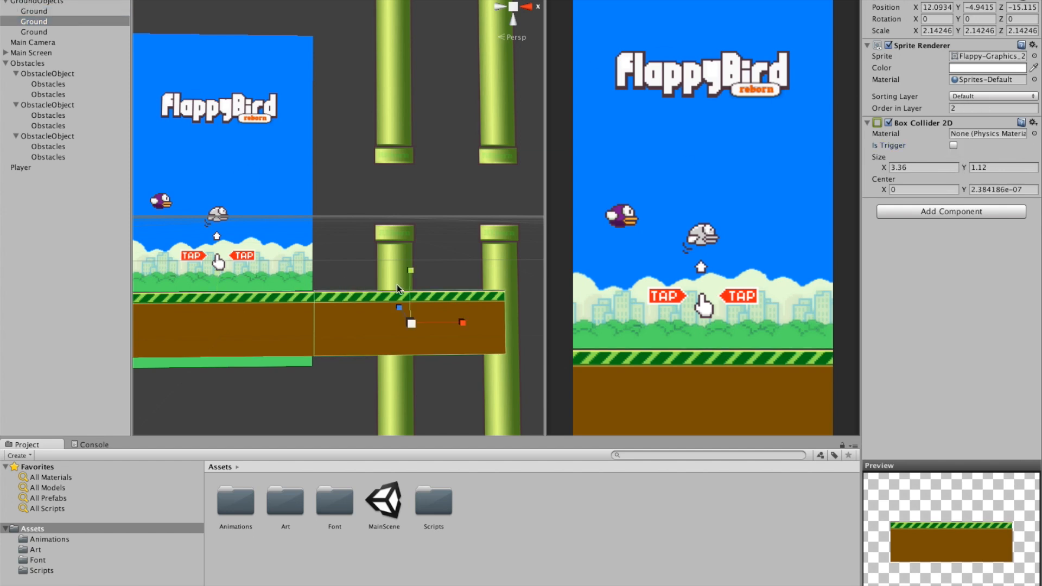
click(952, 145)
right_drag(418, 174, 304, 214)
click(229, 284)
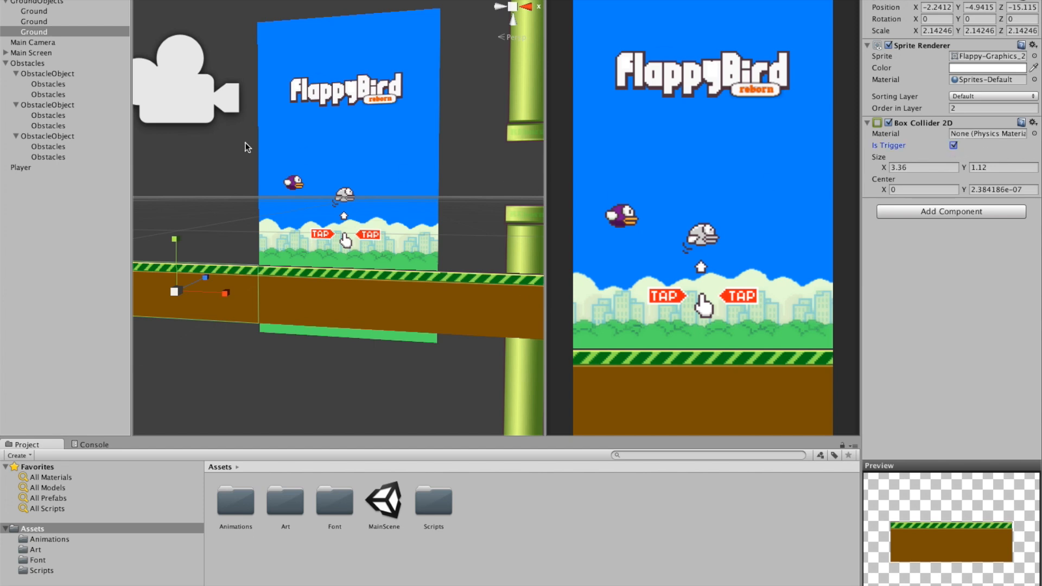
Step: Collapse the GroundObjects and Obstacles groups in the hierarchy and bring the Player into view
click(5, 2)
click(6, 32)
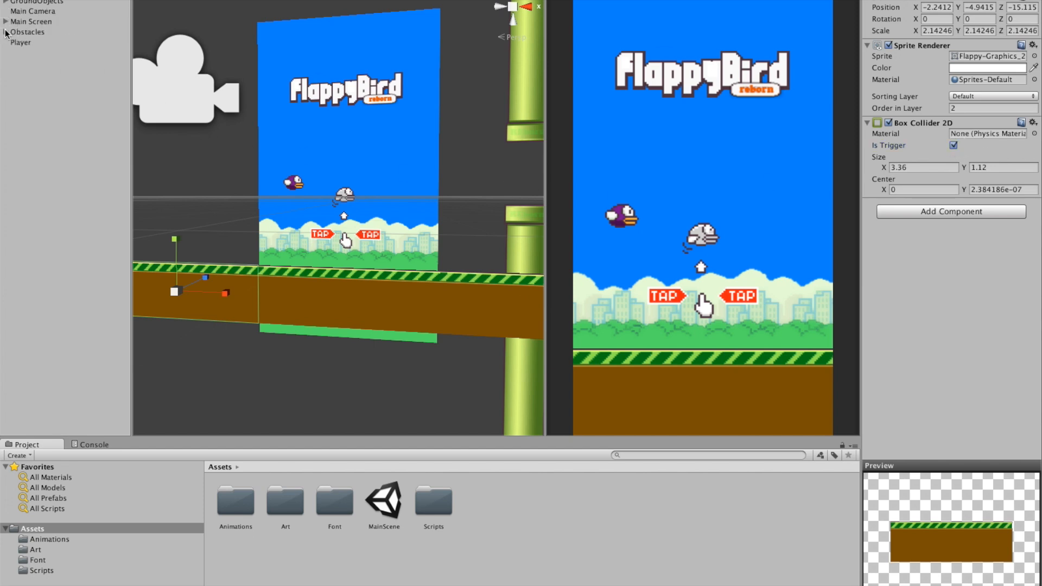
right_drag(317, 188, 350, 247)
key(s)
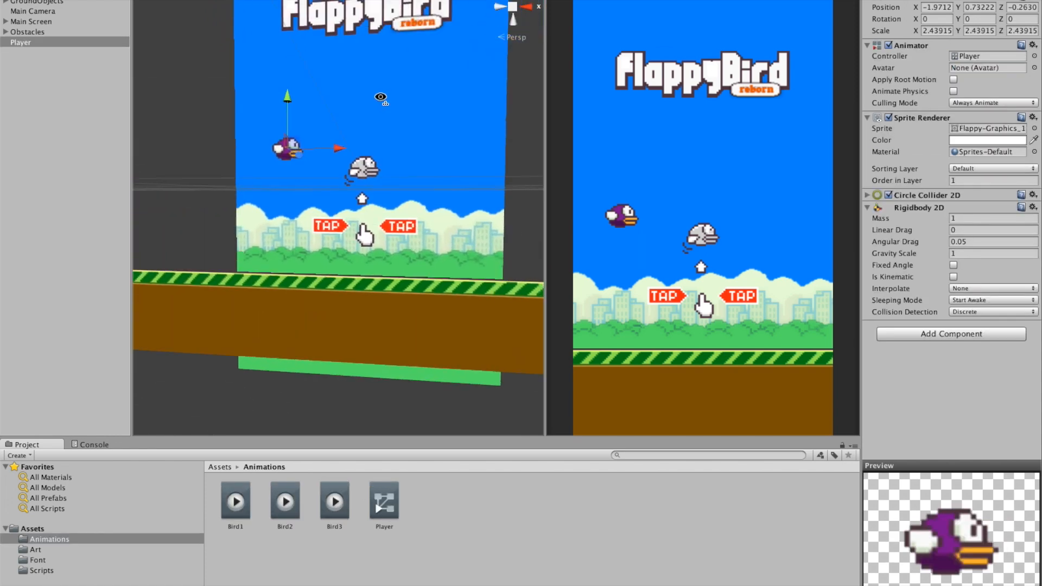
right_drag(379, 217, 422, 191)
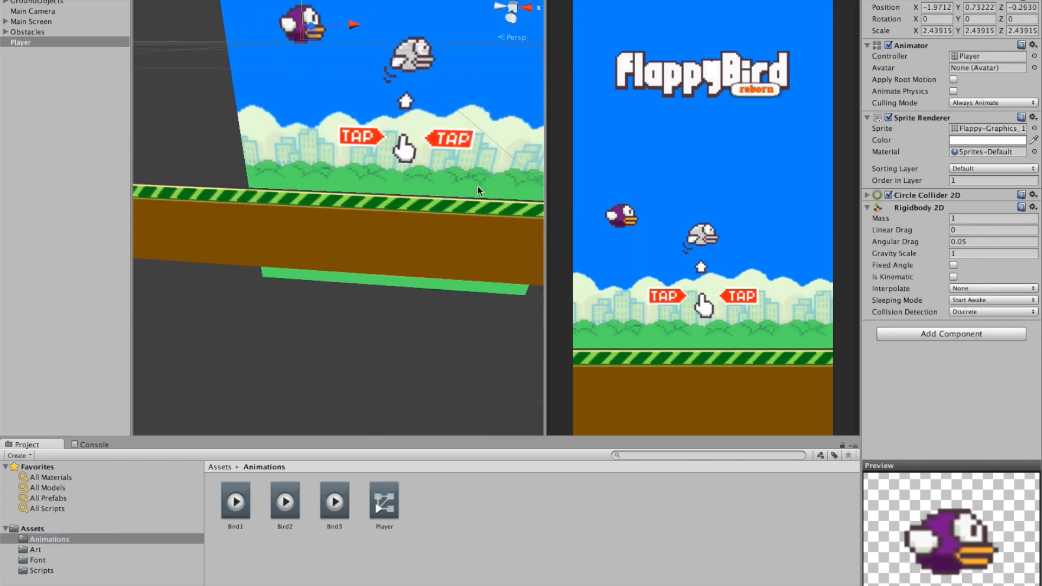
right_drag(441, 160, 415, 93)
key(s)
key(w)
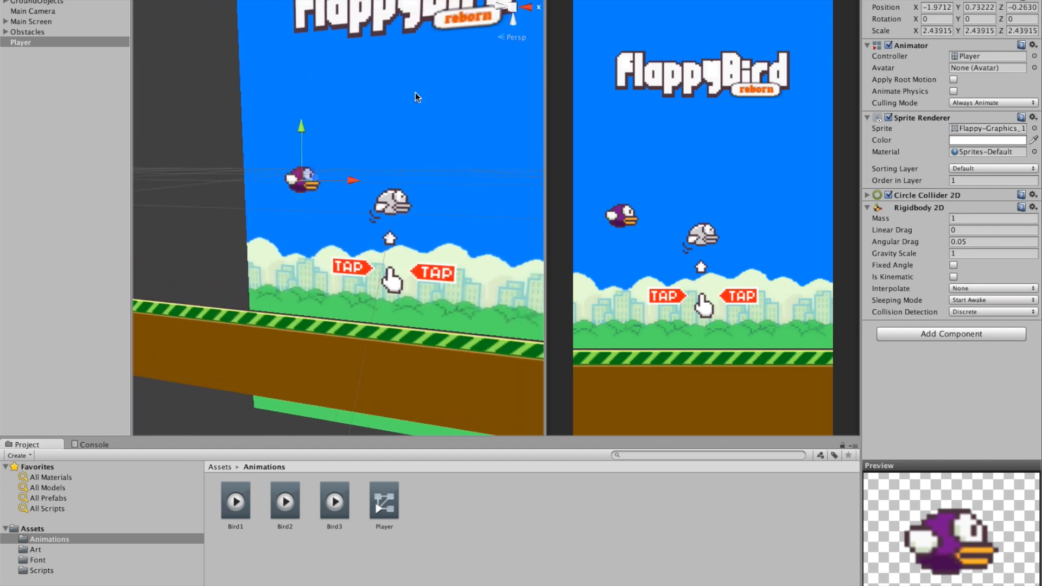
Step: Open the Player's animation clip and remove its animated Circle Collider 2D Radius property
click(607, 0)
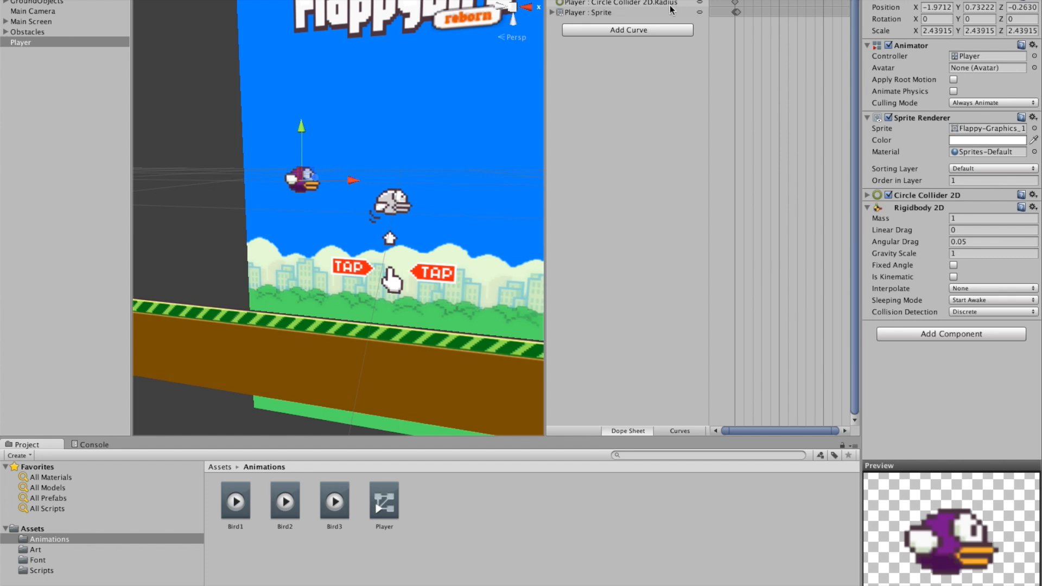
right_click(698, 4)
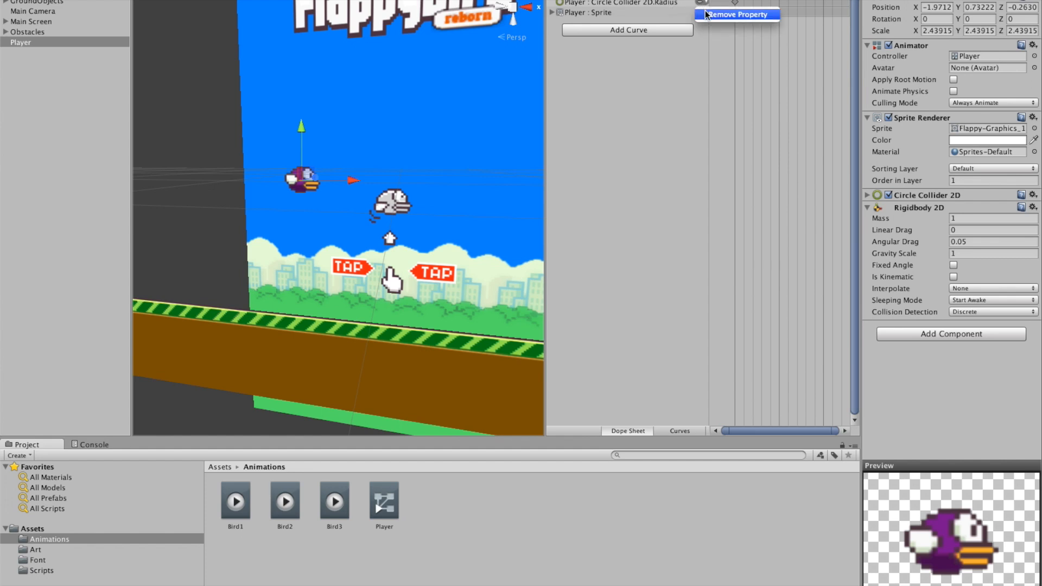
click(667, 15)
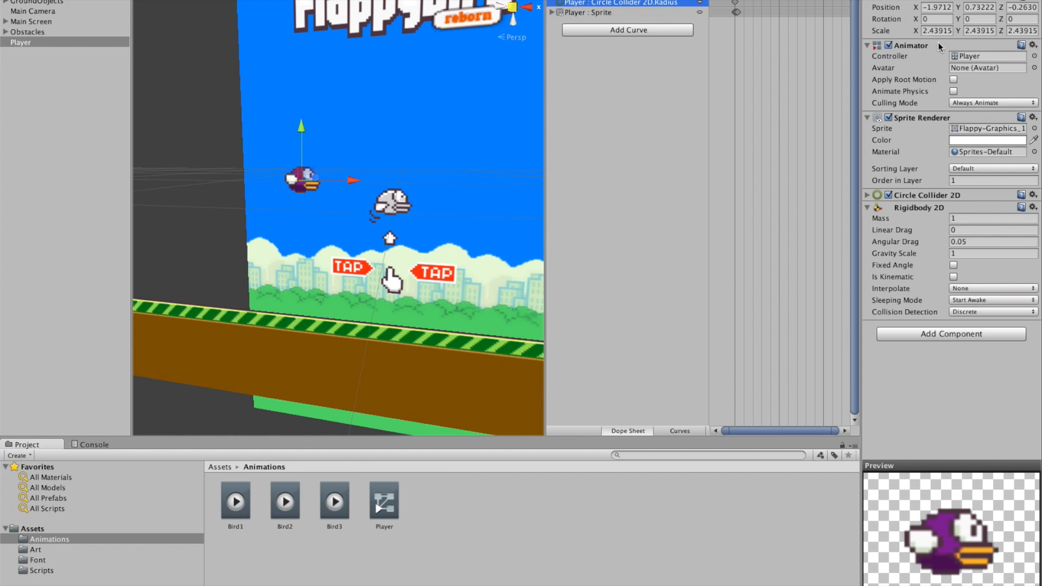
click(564, 0)
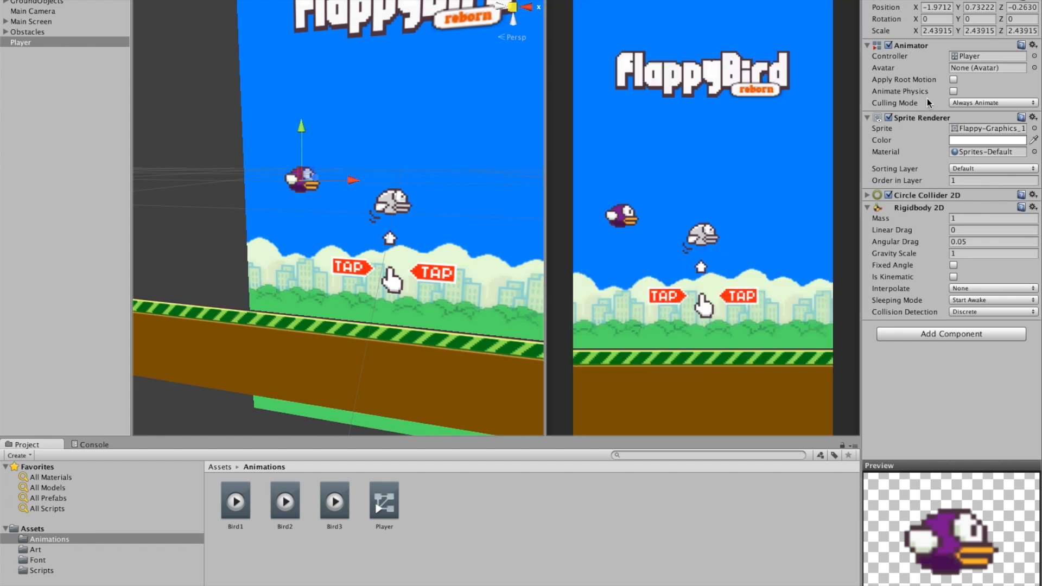
Step: Enable Animate Physics on the Player's Animator and run the game in Play mode to test it
click(953, 92)
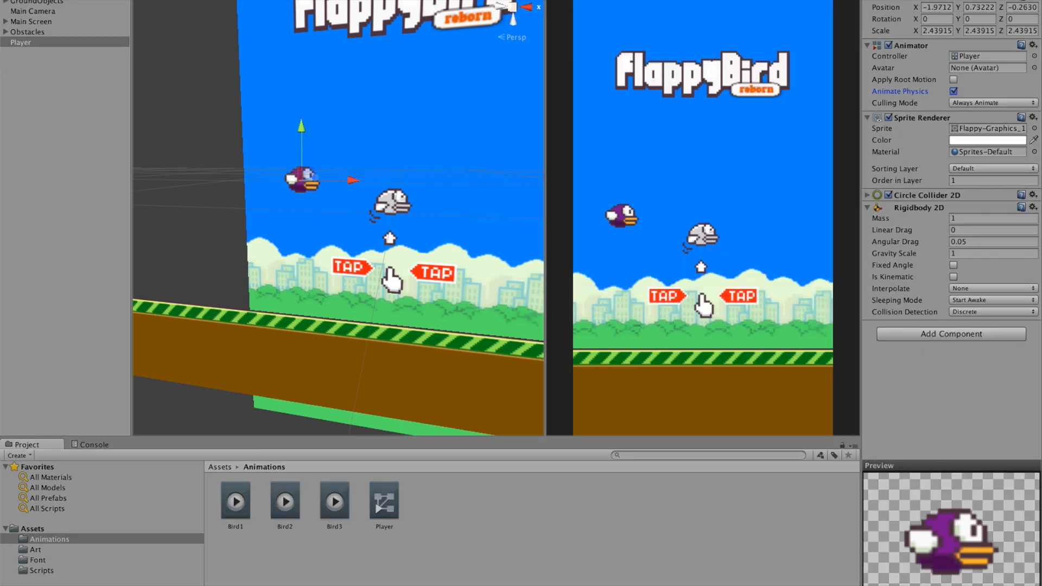
key(super+p)
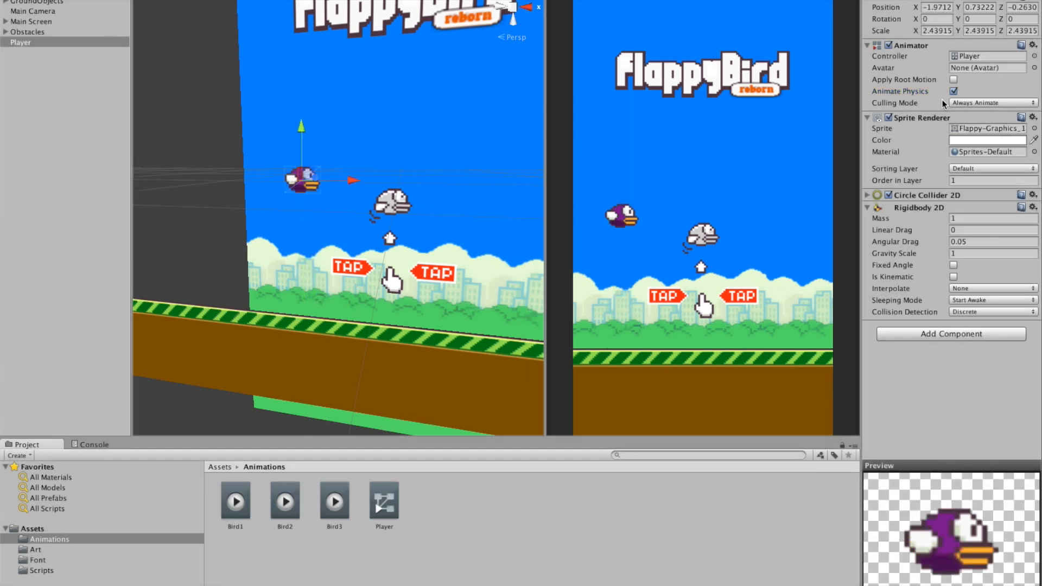
click(953, 92)
click(952, 91)
click(1004, 103)
click(913, 103)
Step: Inspect the Obstacles, Main Screen and GroundObjects objects in the hierarchy, then clear the selection
click(47, 32)
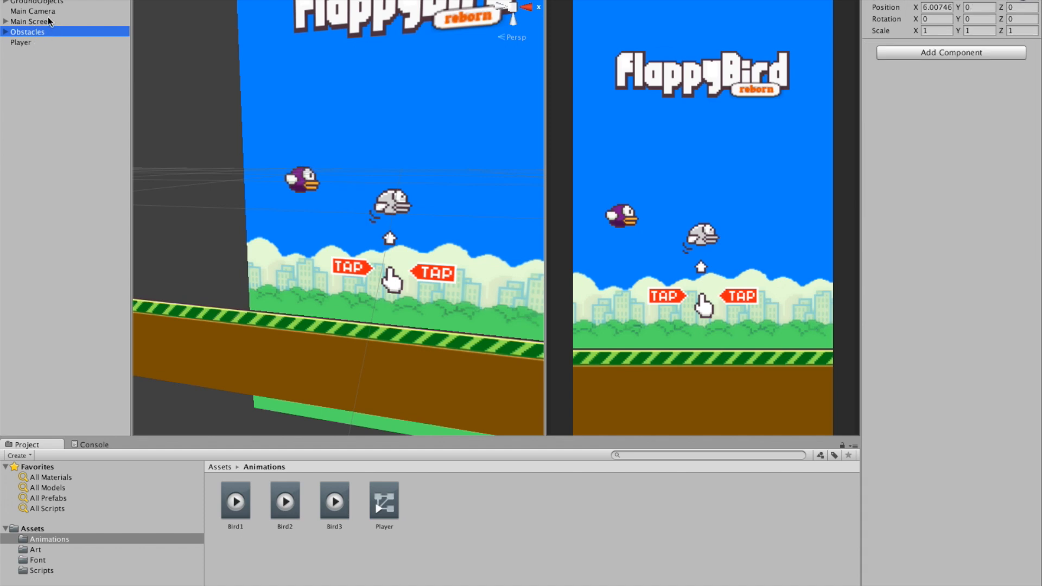
click(47, 0)
click(48, 0)
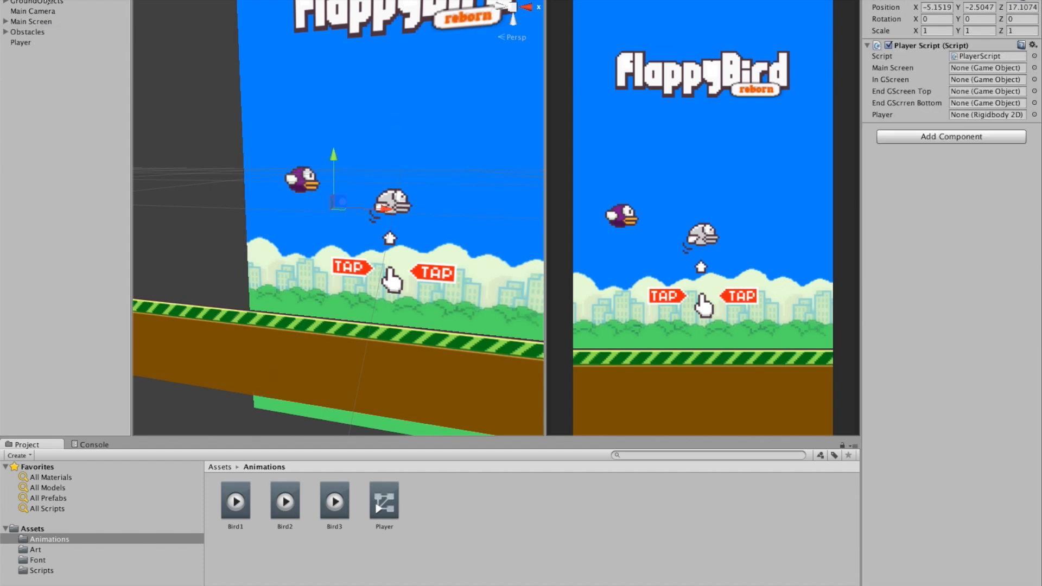
click(49, 2)
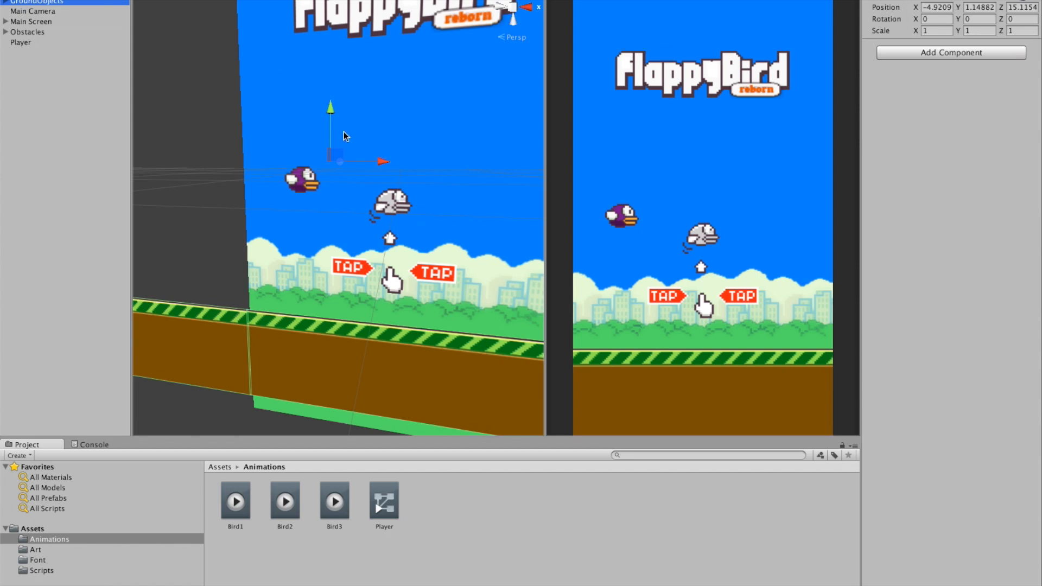
click(182, 158)
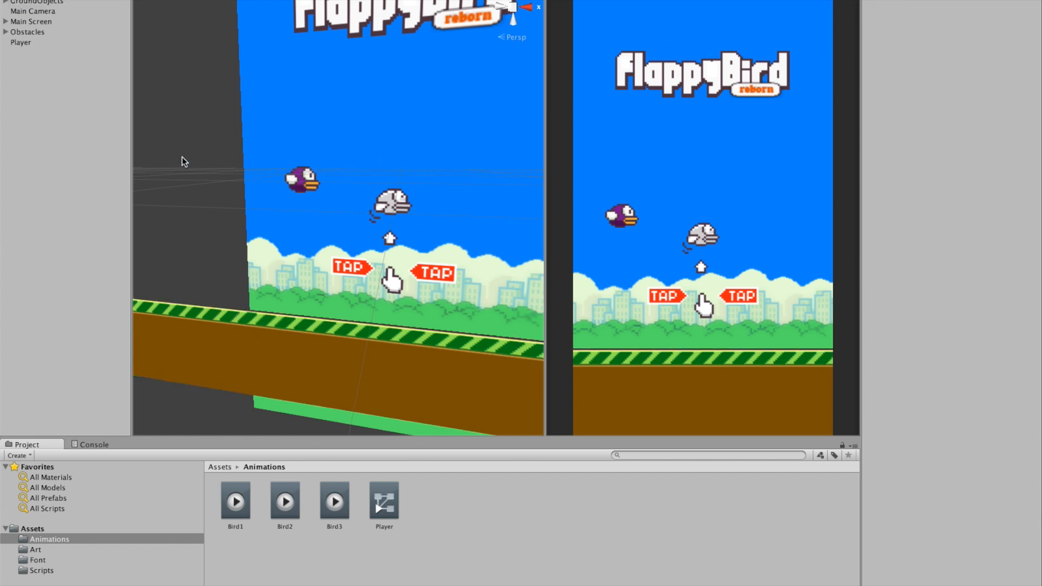